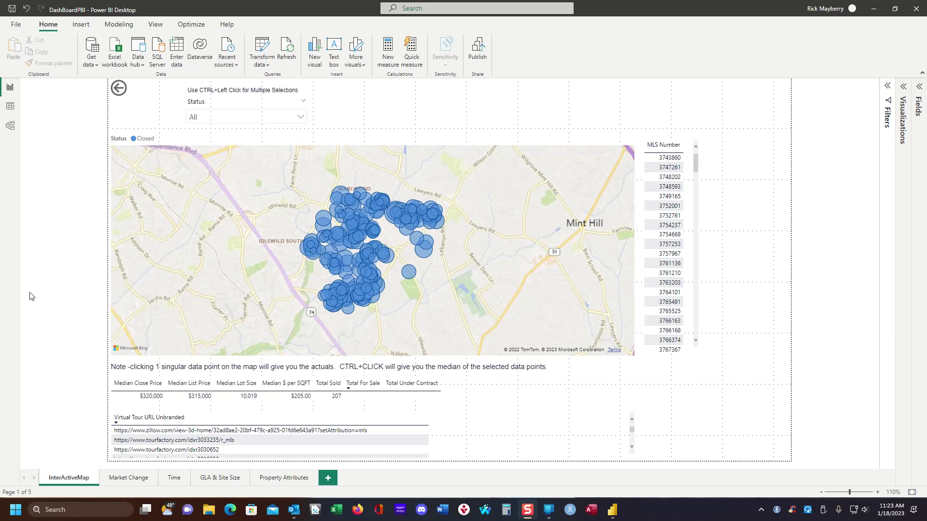
Step: Leave Status at All, then zoom and pan the map onto the Quarry Rd closed-sale bubbles
click(284, 121)
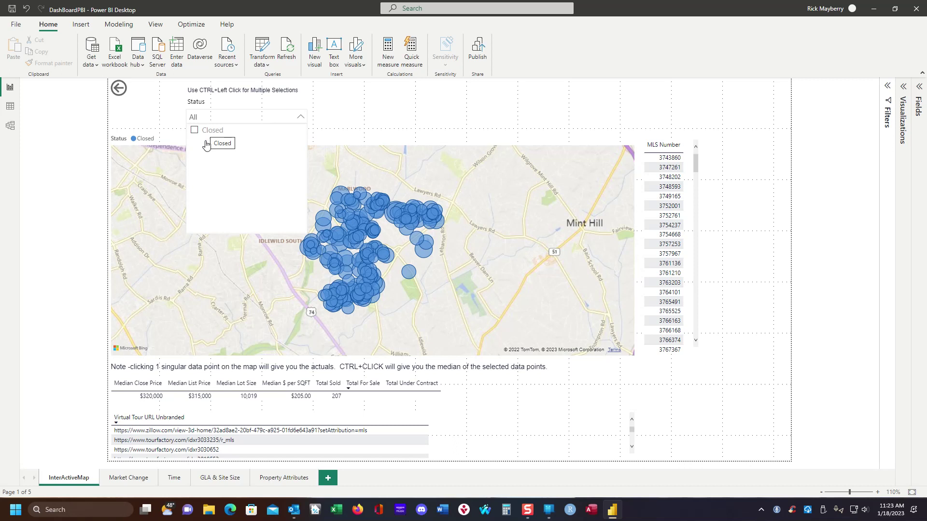
click(341, 118)
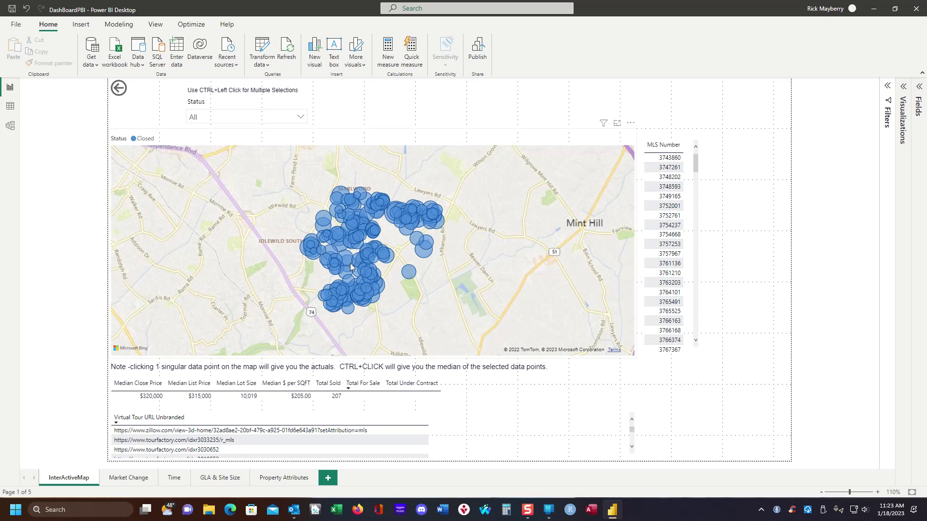
mouse_move(351, 266)
scroll(351, 265, up, 3)
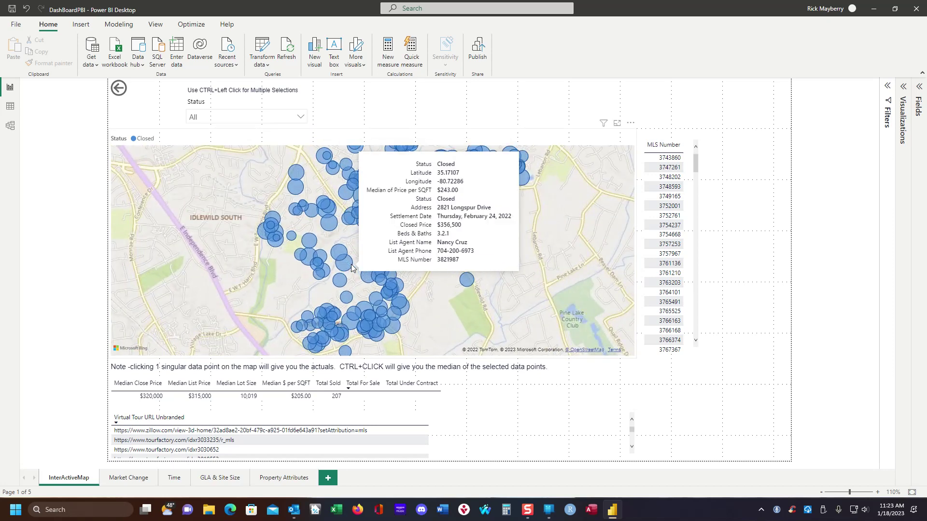
scroll(193, 273, up, 5)
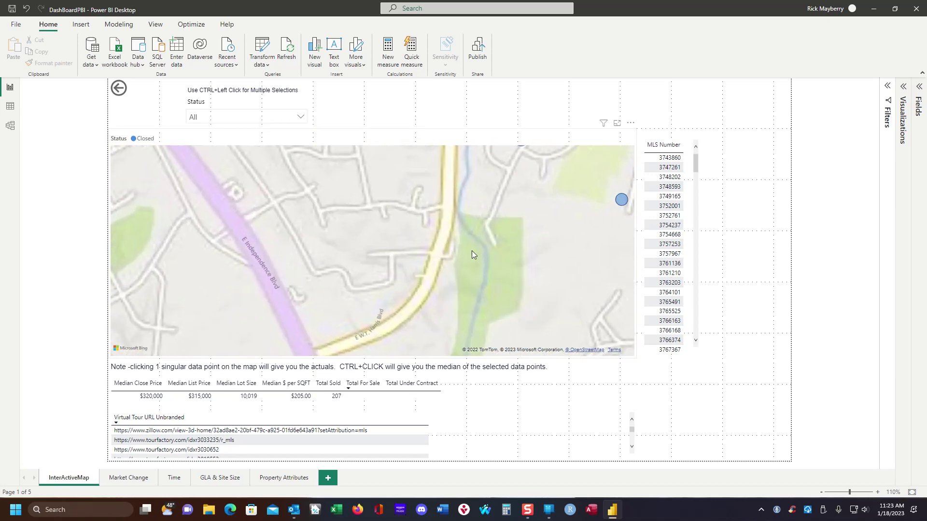
scroll(471, 251, down, 5)
click(494, 218)
scroll(410, 285, up, 1)
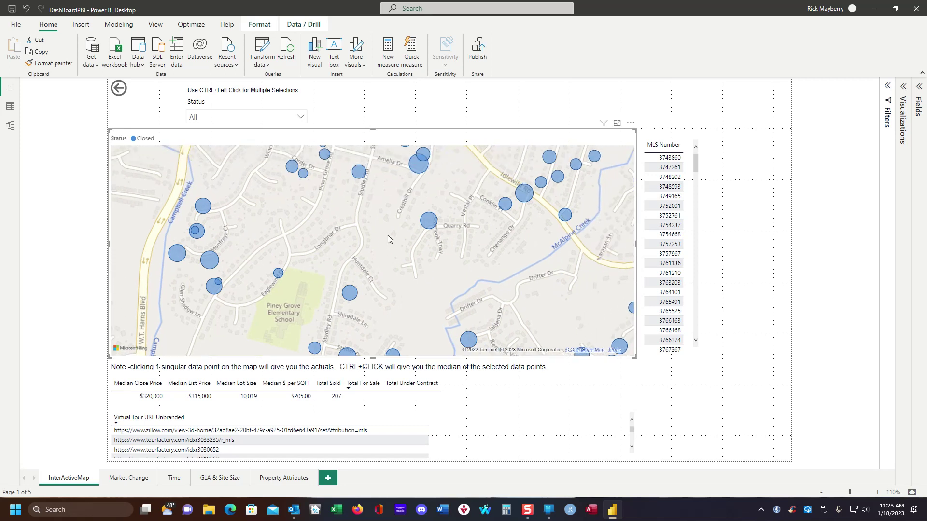
drag(388, 235, 389, 281)
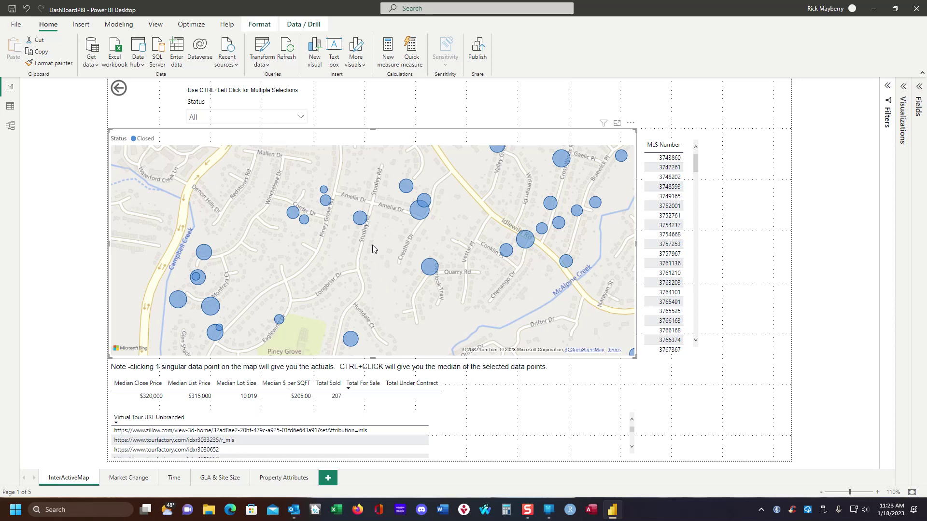
mouse_move(358, 219)
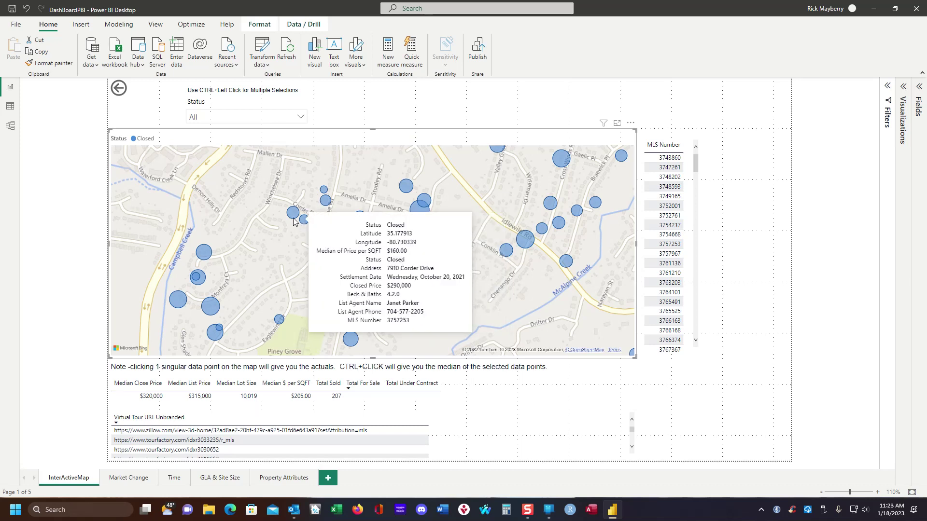
mouse_move(296, 217)
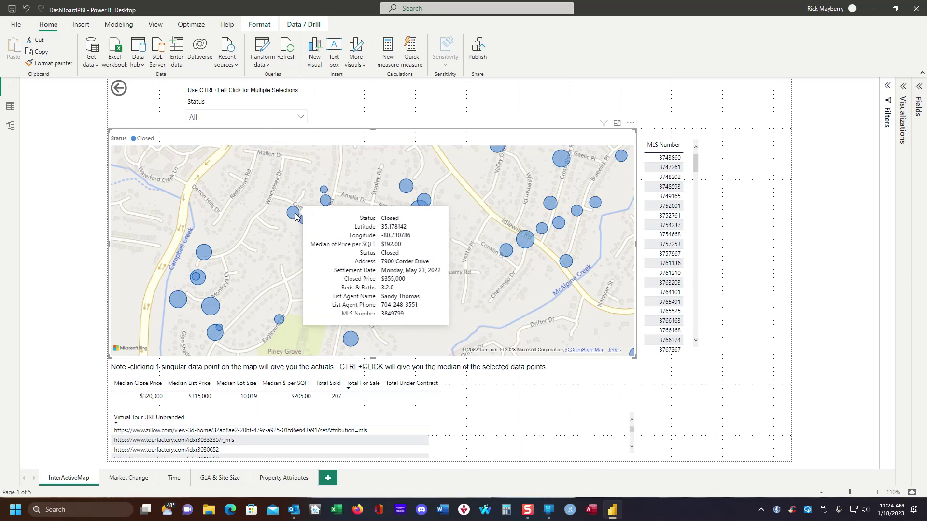
mouse_move(327, 192)
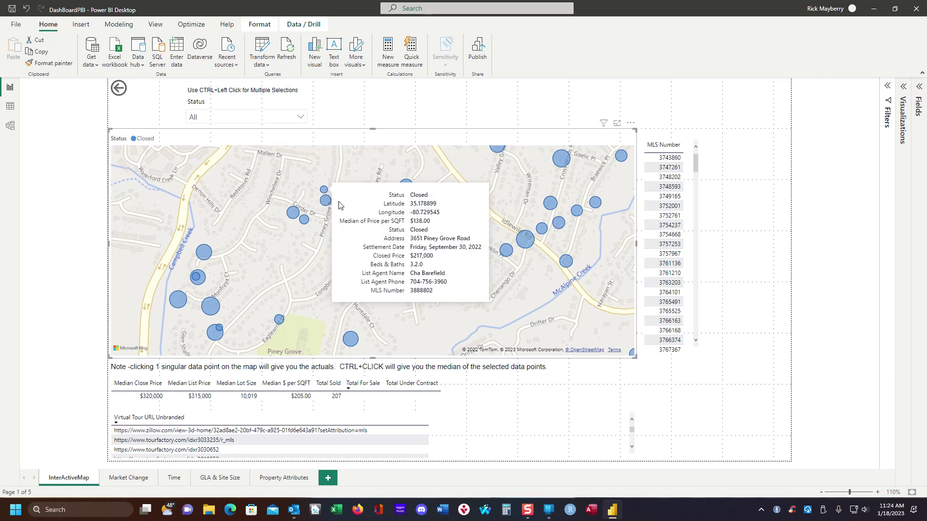
mouse_move(419, 218)
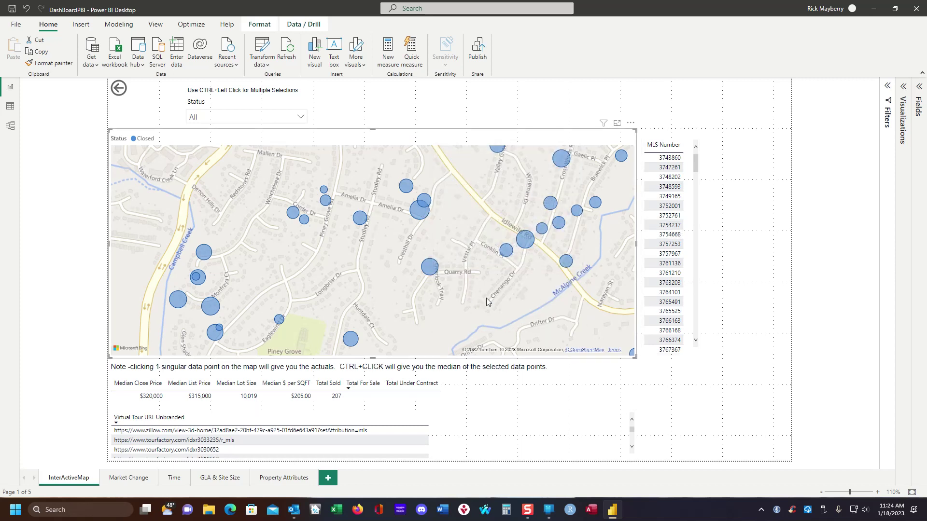
Step: Multi-select the Studley Road, Quarry Rd, Conklin Pl, Cresthill Drive and one more nearby sale
click(361, 218)
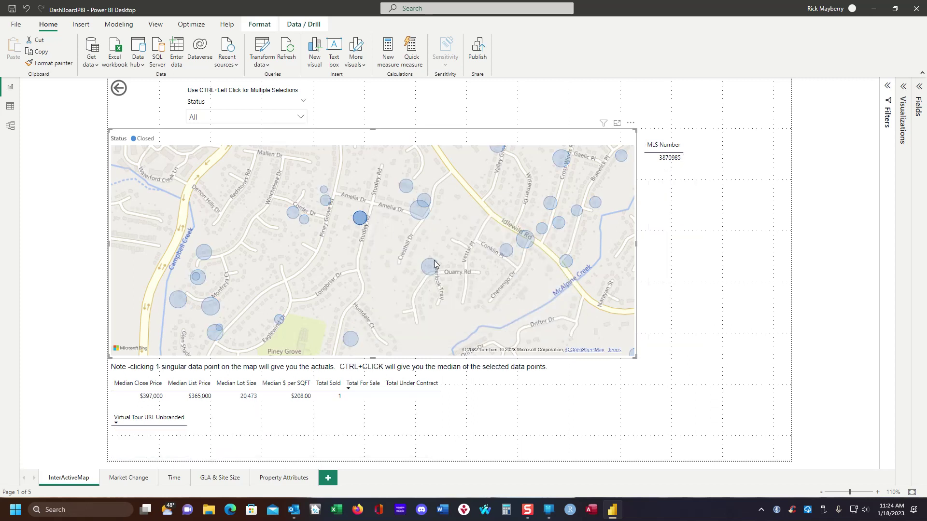
ctrl+click(431, 271)
ctrl+click(505, 251)
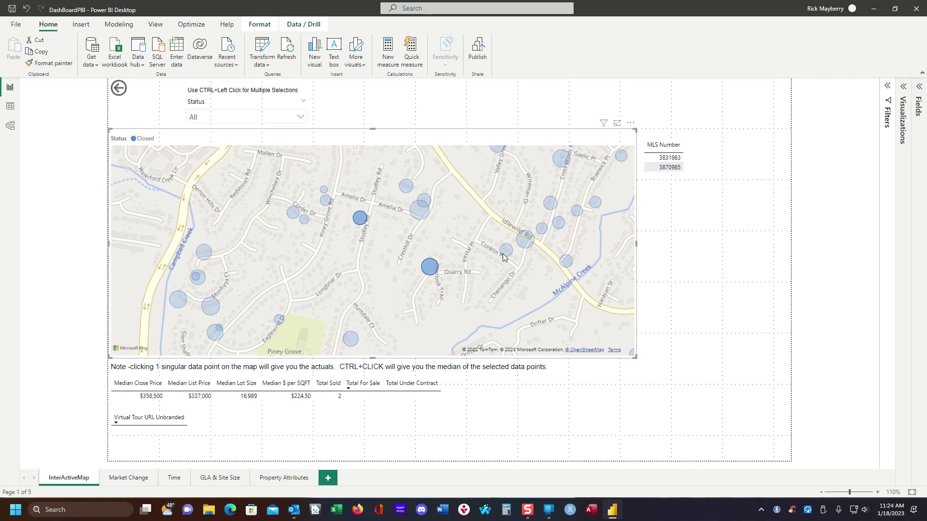
mouse_move(502, 254)
ctrl+click(418, 210)
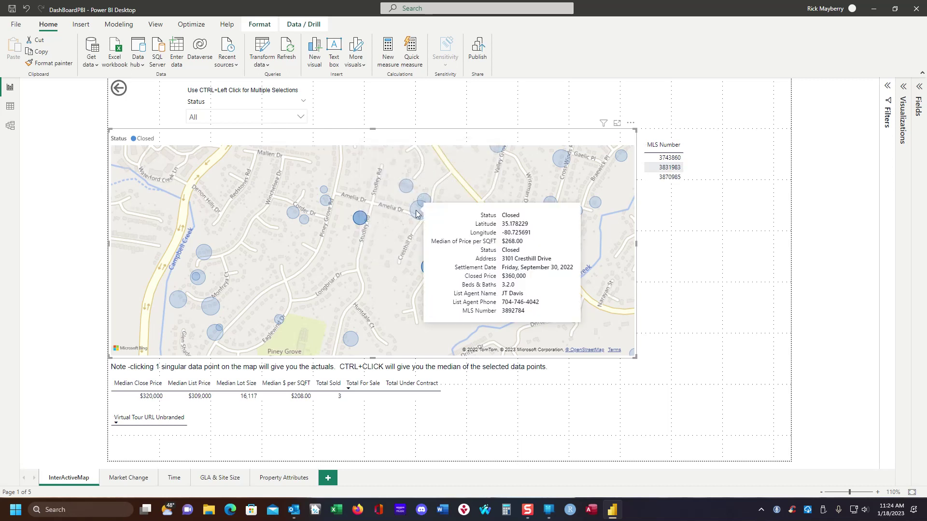
ctrl+click(353, 338)
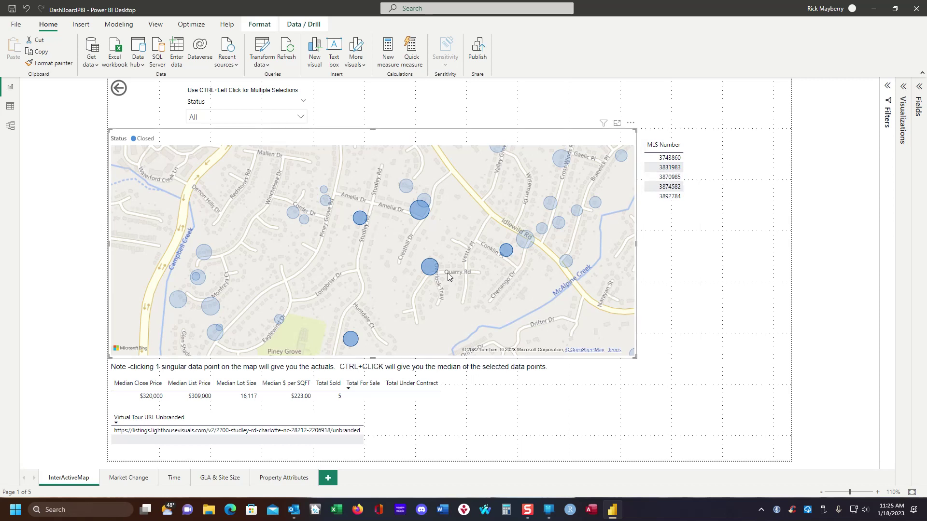
Step: Clear the map selection, zoom in, and explore Overlook Trail in Streetside before closing it
click(432, 309)
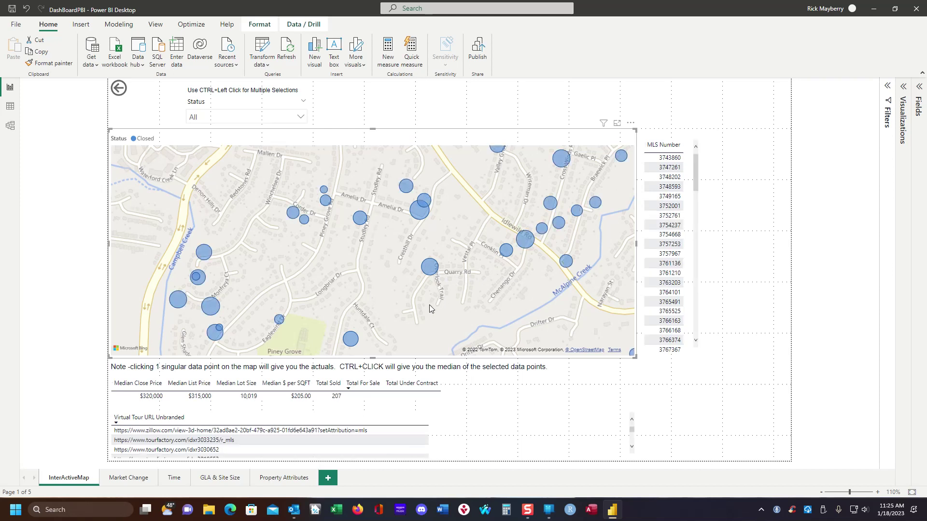
scroll(431, 309, up, 4)
scroll(426, 215, up, 4)
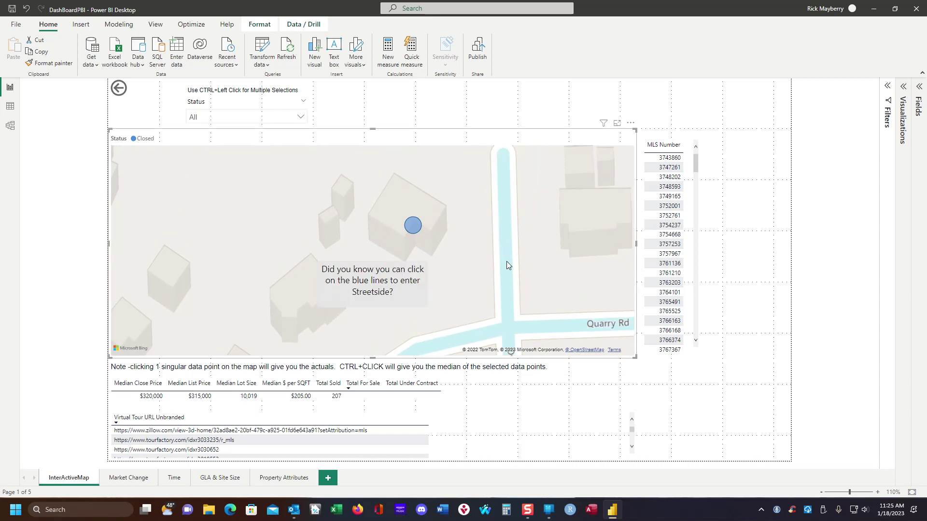
click(502, 218)
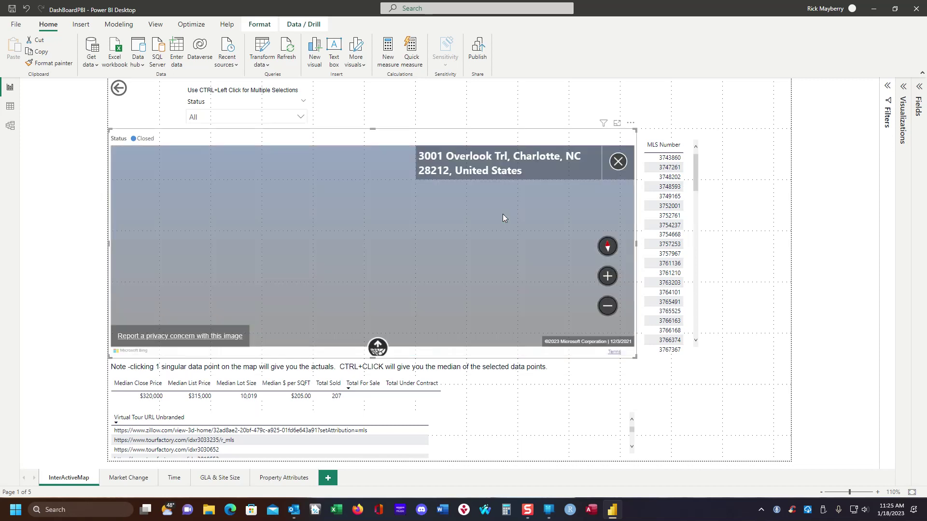
drag(305, 262, 225, 260)
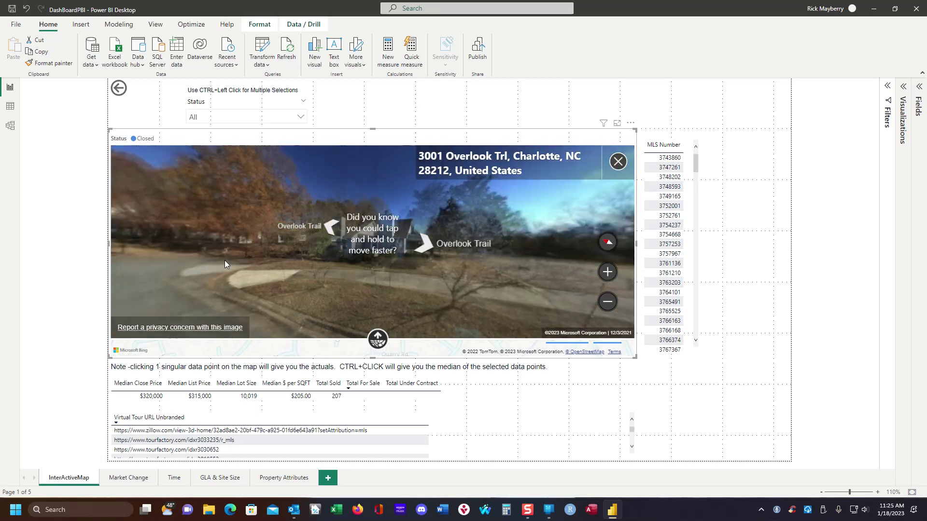
click(227, 260)
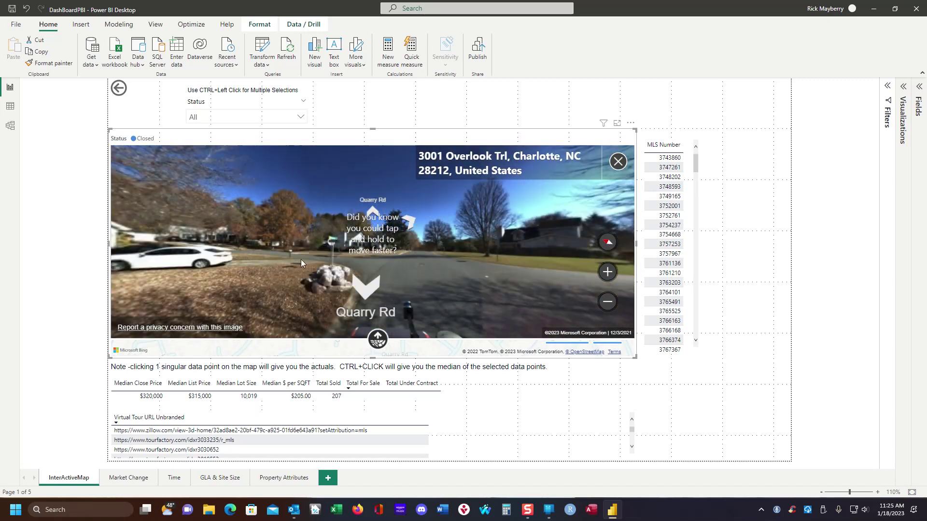
click(419, 268)
drag(419, 271, 140, 245)
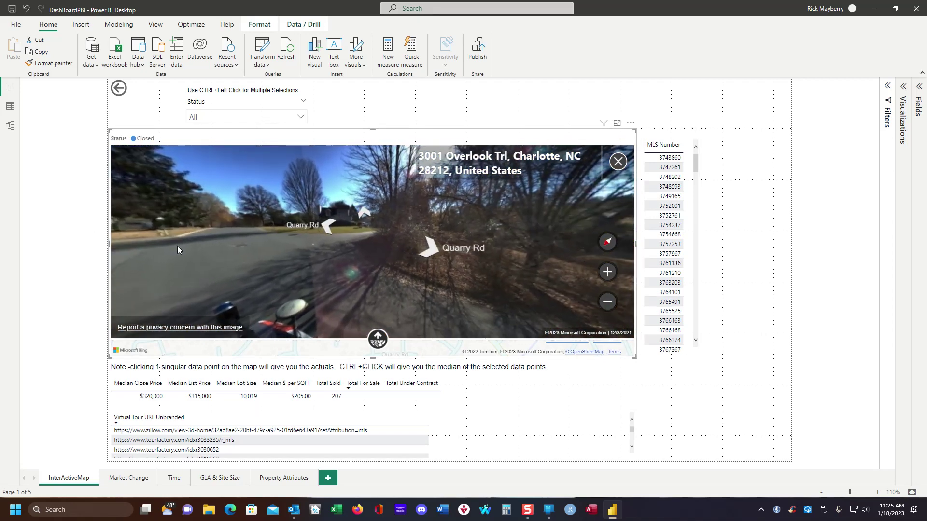
click(618, 161)
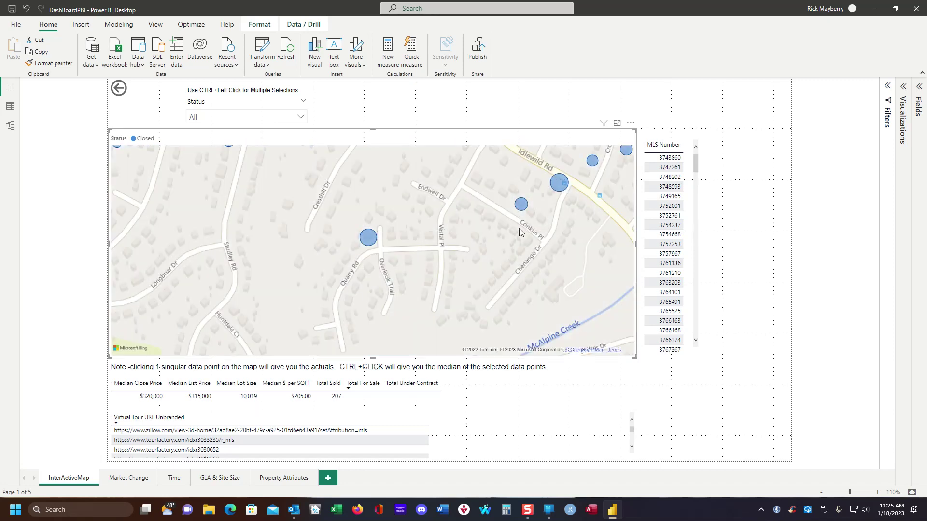
Step: Centre the map on Idlewild Rd and view the Cross Winds Rd houses in Streetside
drag(520, 228, 370, 320)
scroll(462, 251, up, 3)
scroll(462, 251, up, 3)
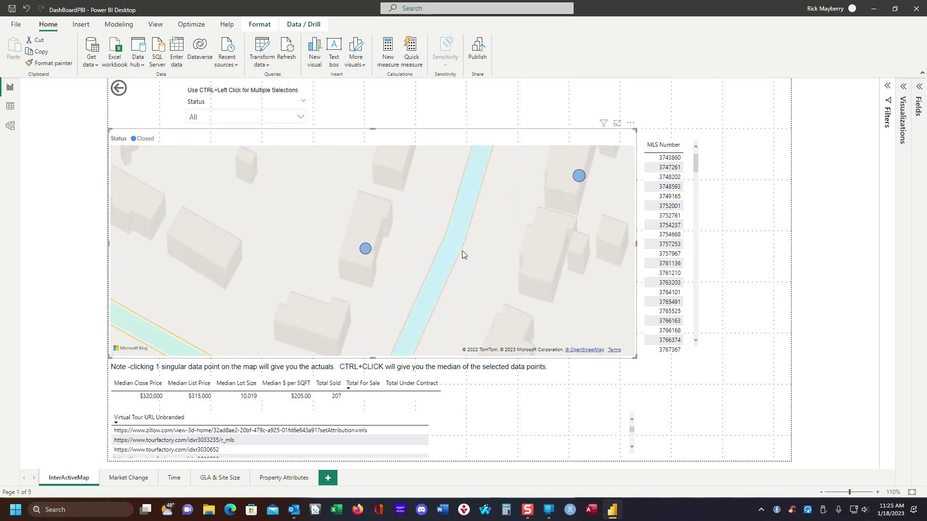
scroll(430, 297, up, 2)
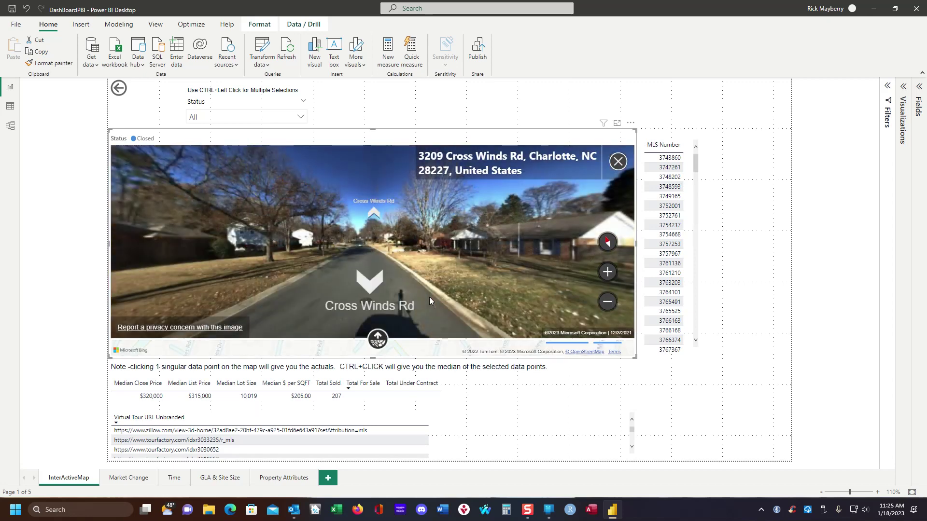
drag(300, 262, 545, 288)
click(545, 288)
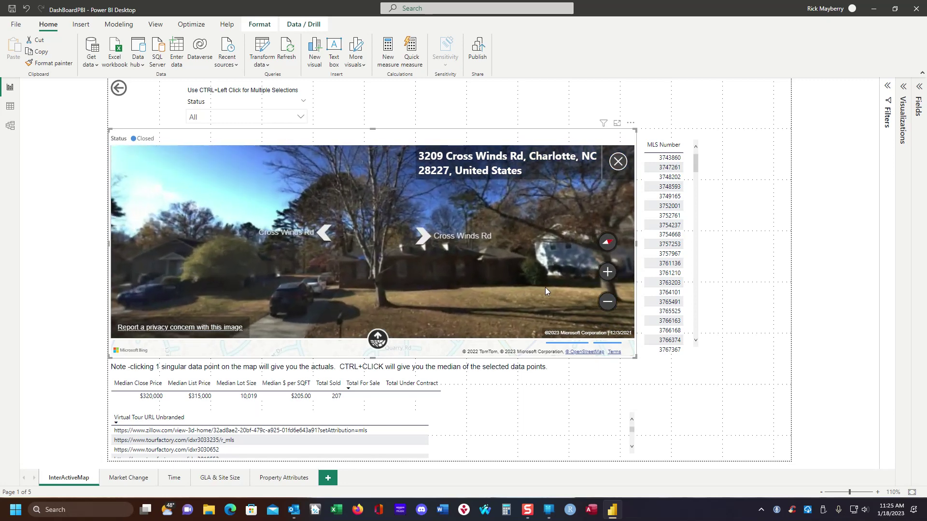
click(468, 257)
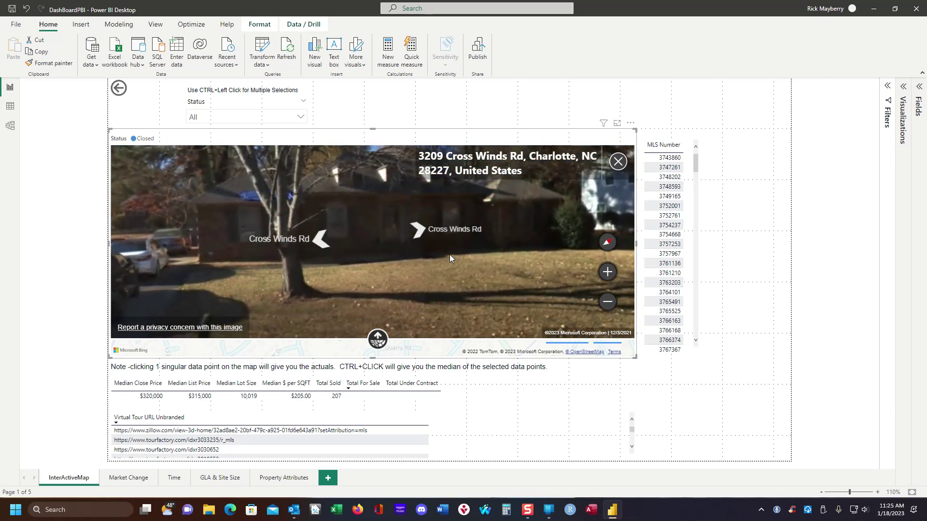
click(618, 162)
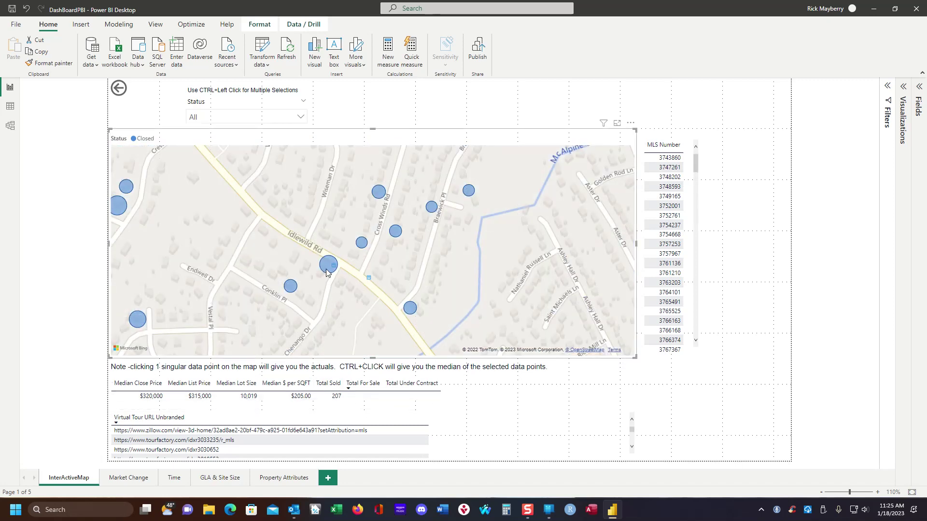
Step: Check the actuals for the Conklin Pl, Idlewild Rd, Cross Winds Rd and another property, then clear the selection
click(290, 288)
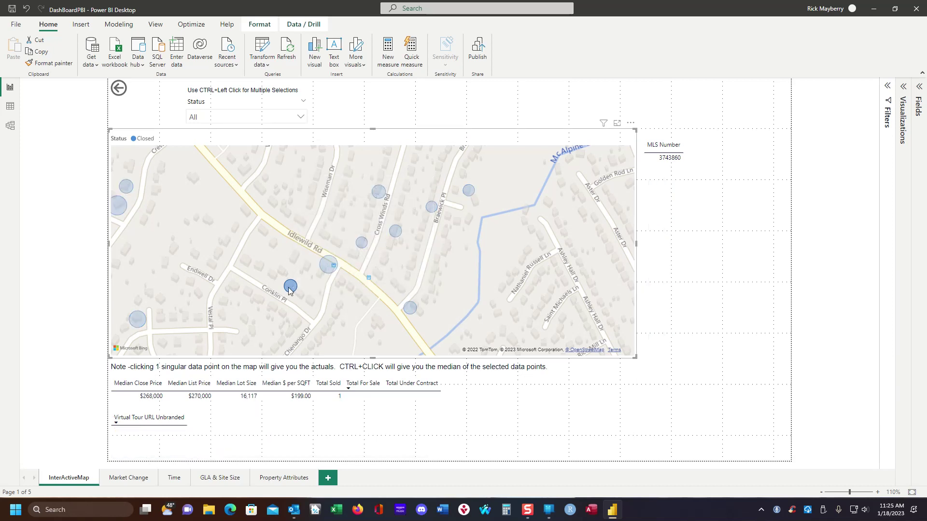
click(323, 269)
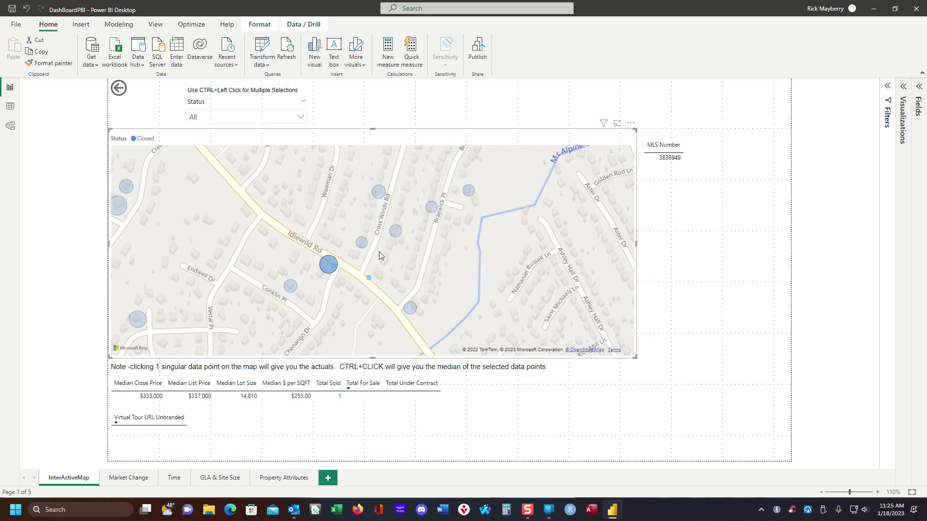
click(365, 243)
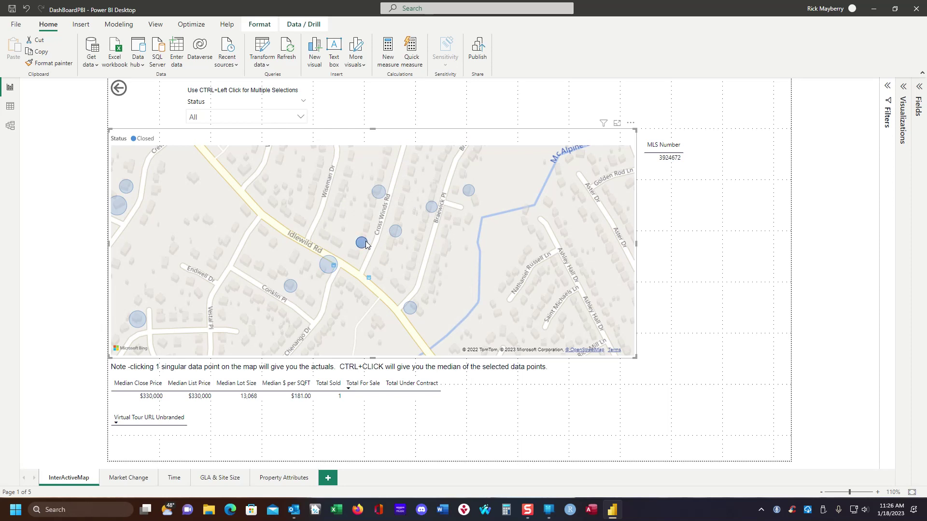
click(406, 311)
click(346, 323)
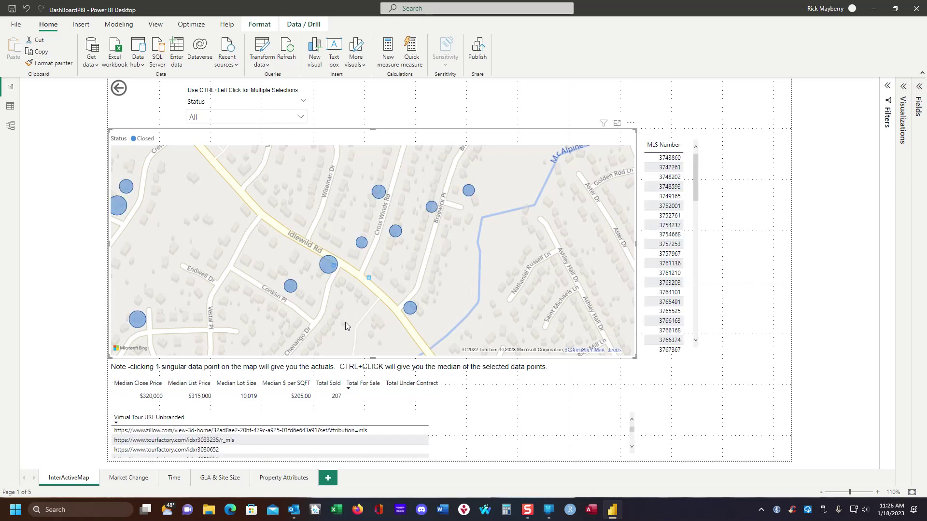
Step: Copy the virtual tour URL value from the table and switch to the Waterfox browser
right_click(227, 447)
mouse_move(259, 438)
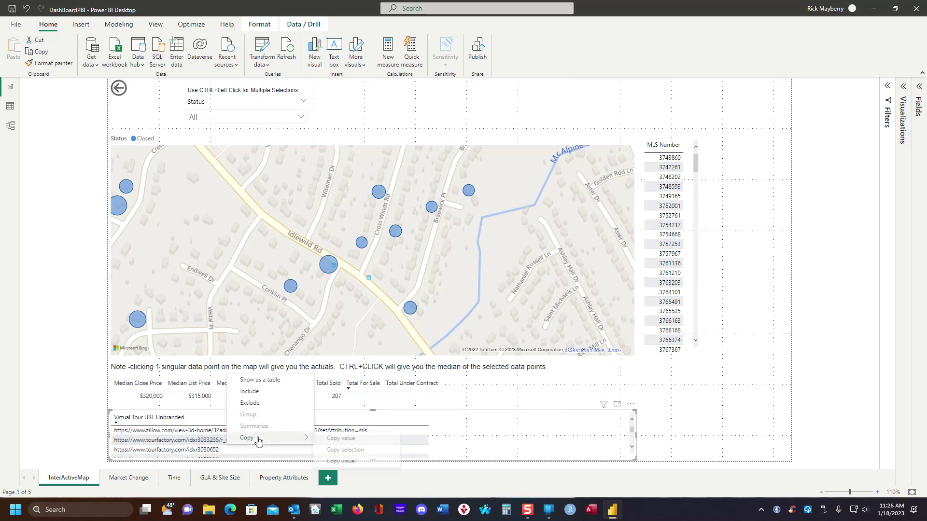
click(333, 436)
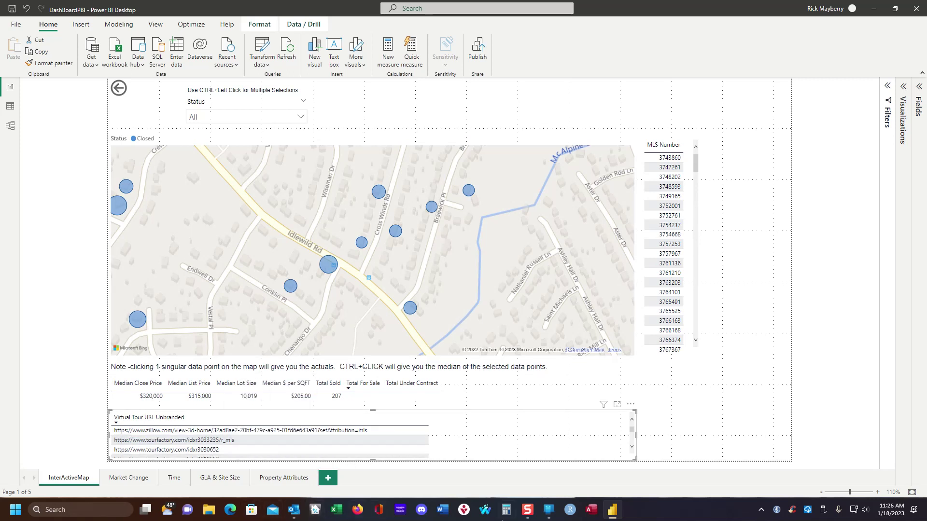
click(489, 517)
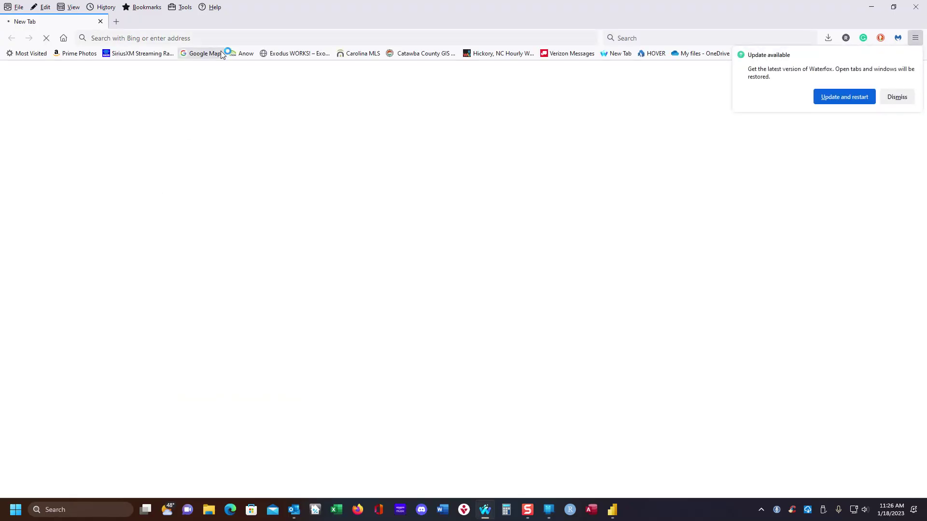
click(223, 38)
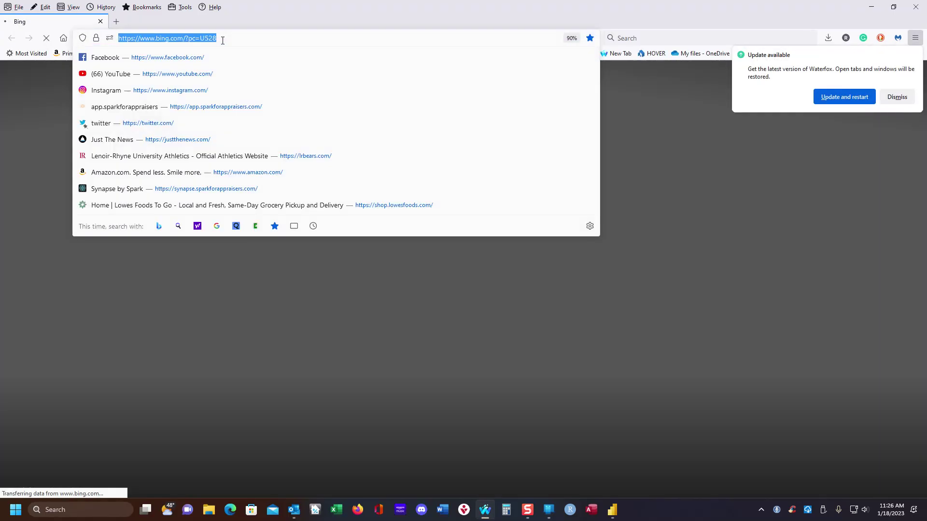
right_click(222, 38)
click(243, 106)
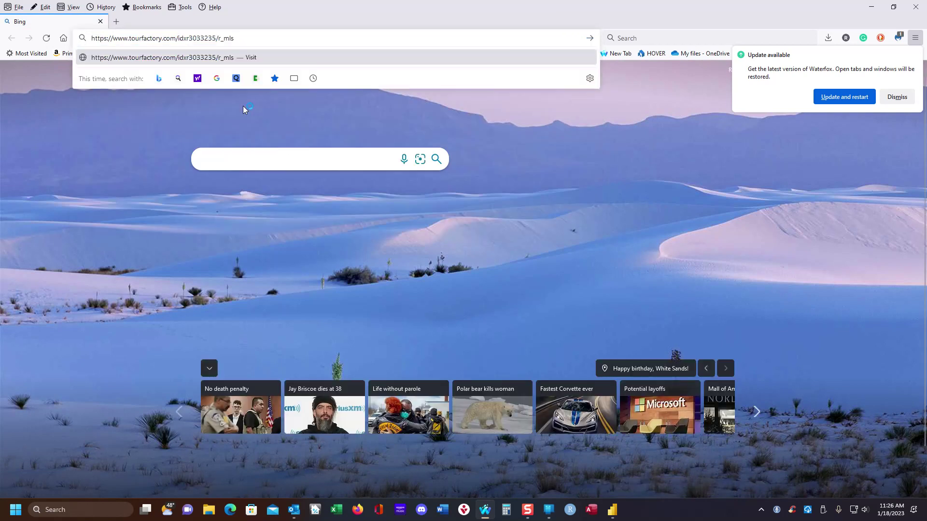
key(Return)
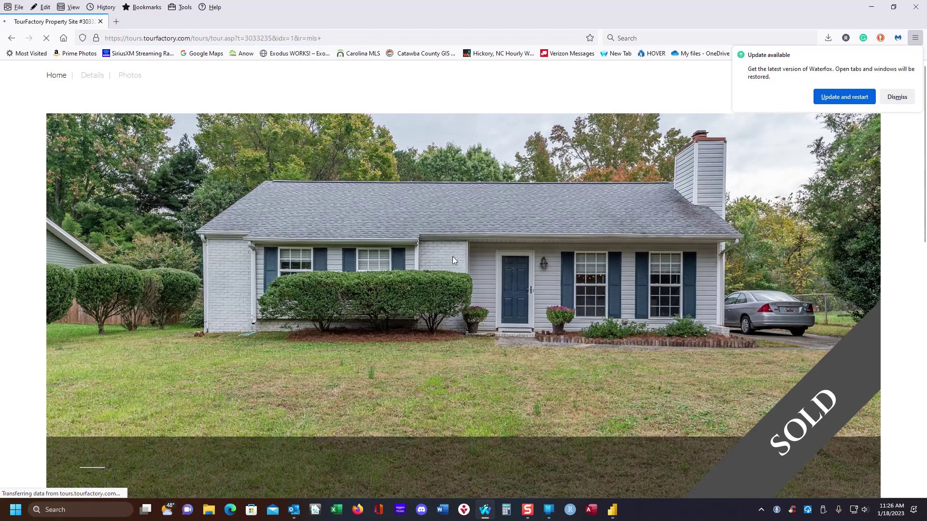
click(898, 97)
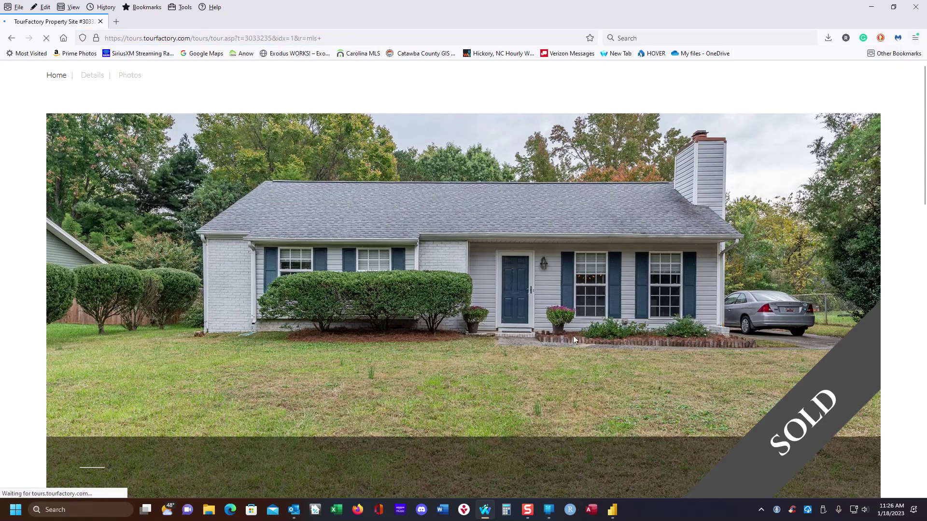
scroll(610, 320, down, 5)
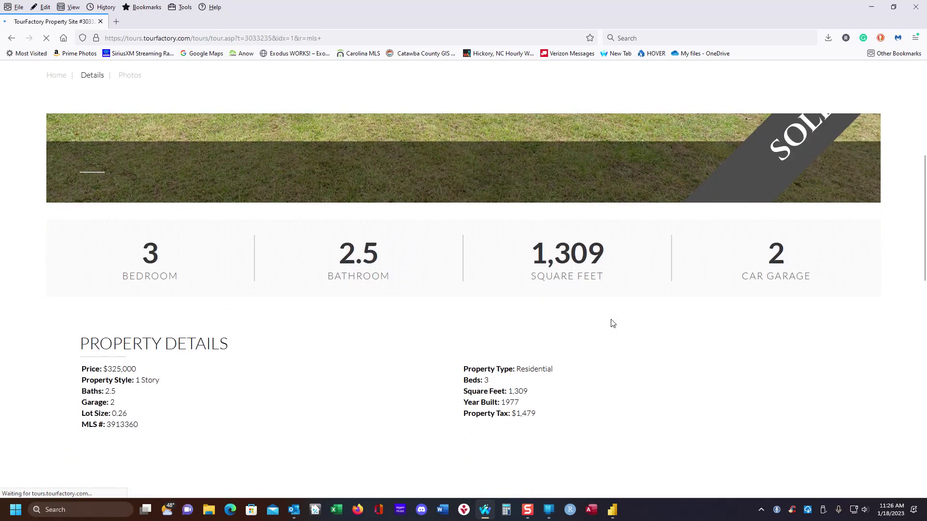
scroll(613, 323, down, 12)
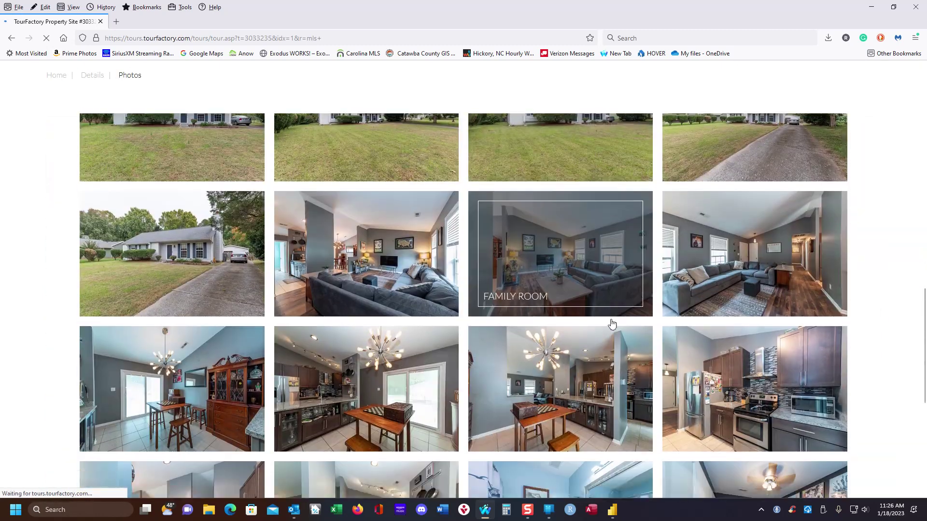
scroll(611, 324, down, 3)
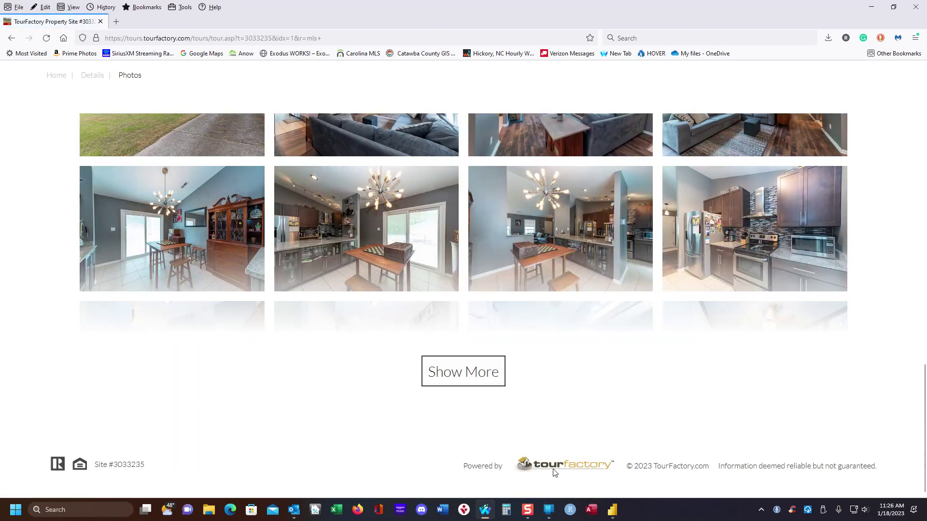
scroll(265, 451, up, 15)
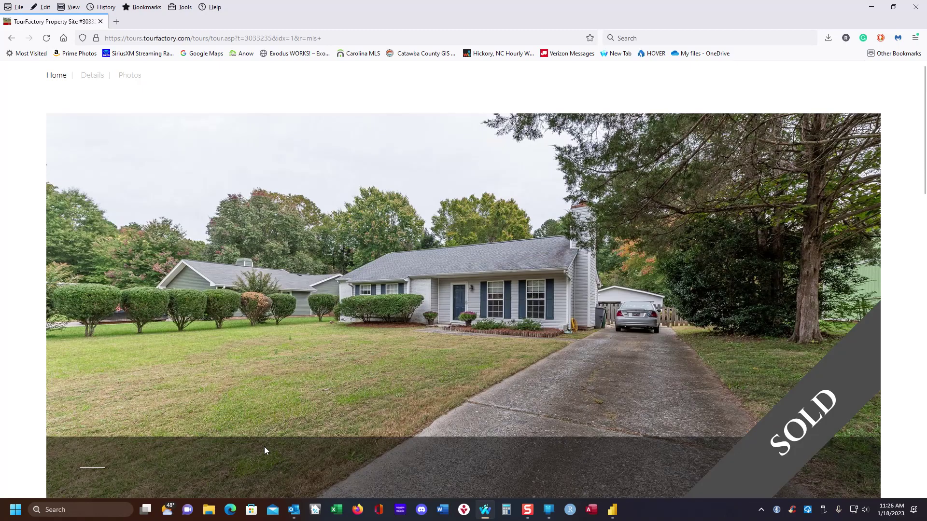
click(101, 21)
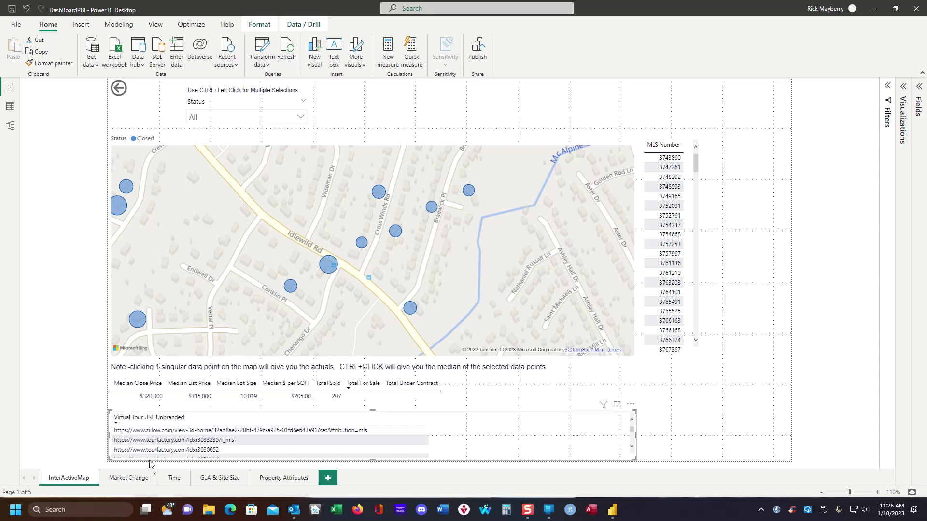
Step: Compare medians for the Idlewild Rd and Conklin Pl properties, then clear the selection
click(144, 396)
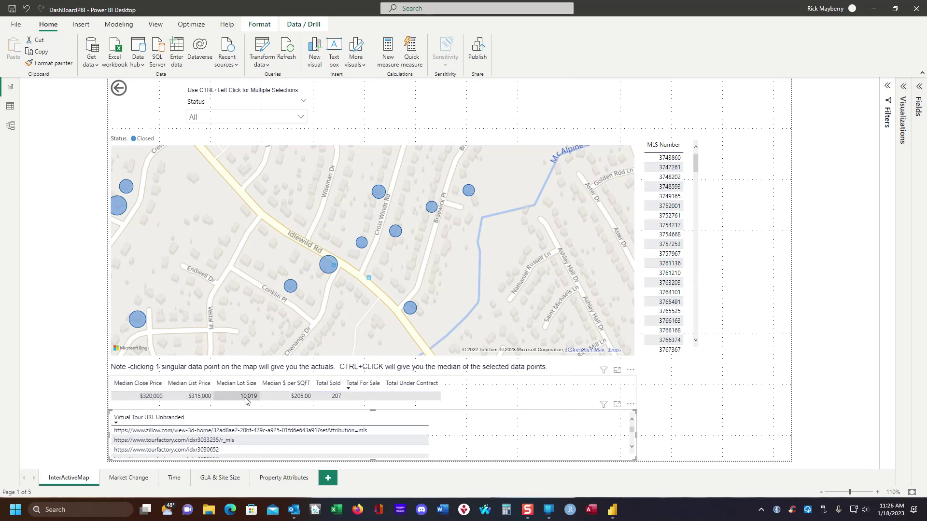
click(334, 265)
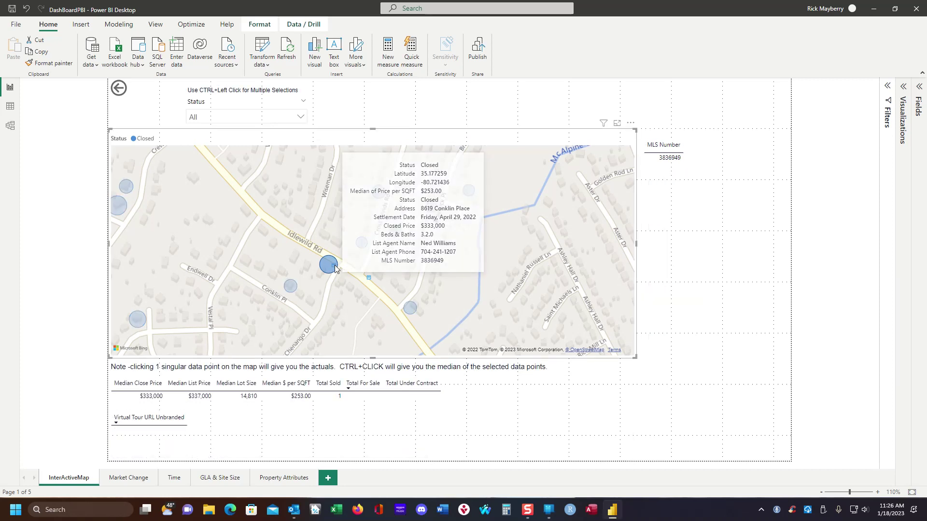
ctrl+click(288, 286)
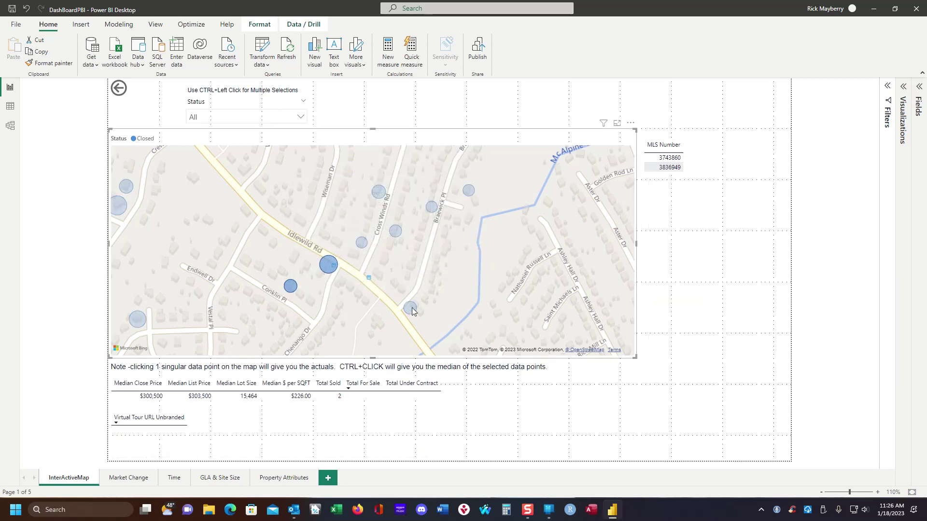
click(404, 271)
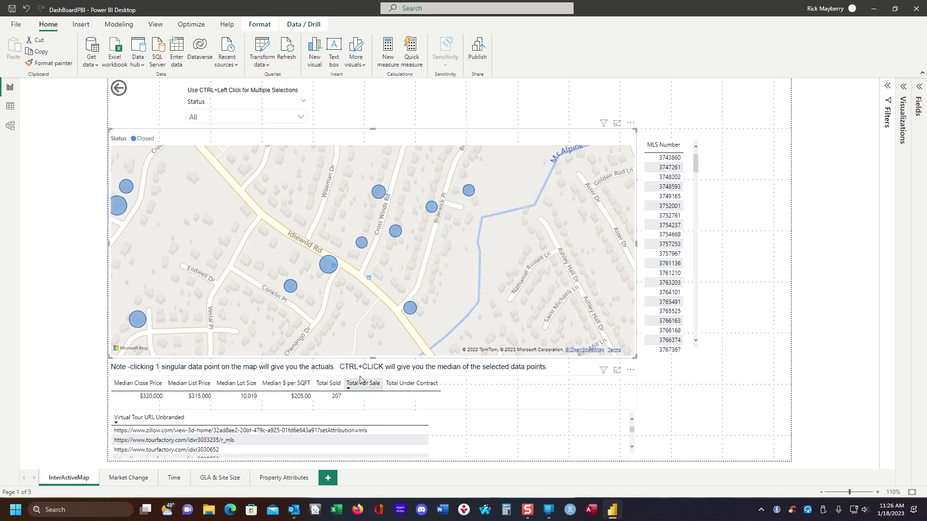
Step: Pan to Amelia Dr, multi-select six properties including Studley Rd and Conklin Pl, then clear
drag(172, 274, 340, 277)
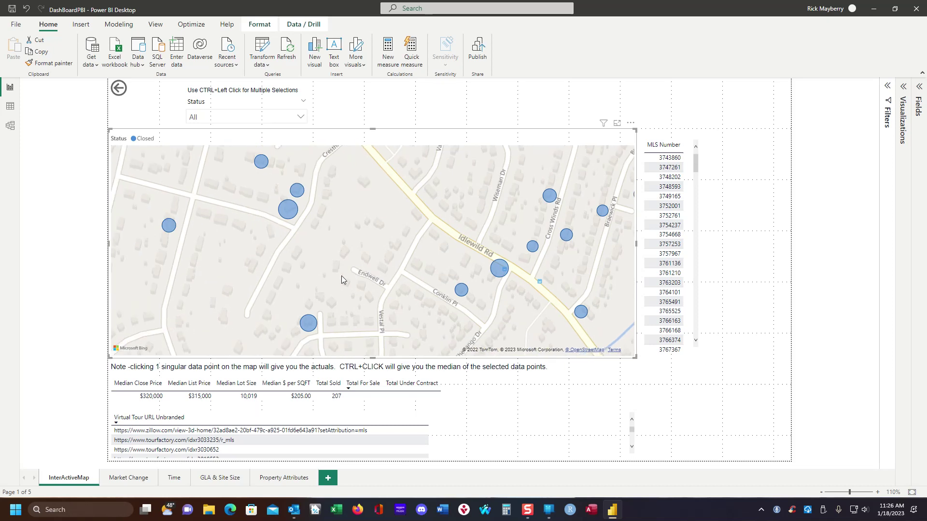
click(261, 165)
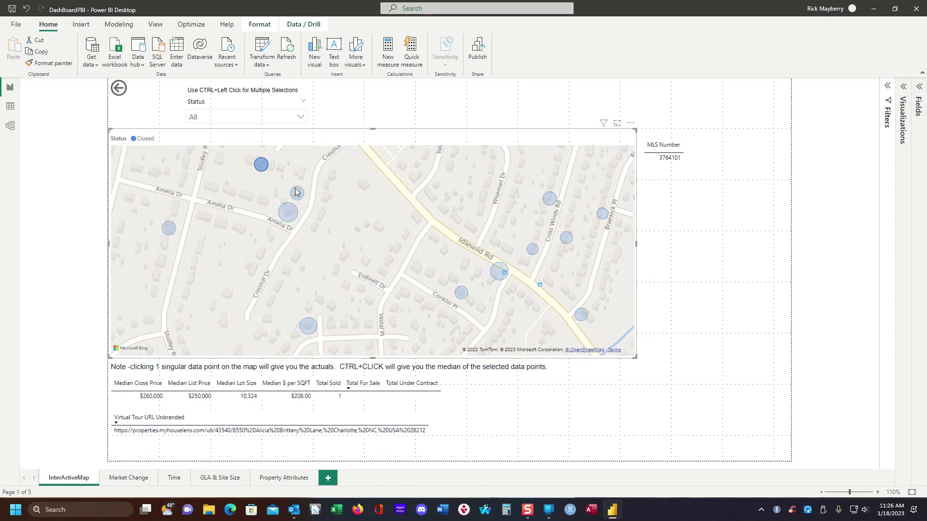
ctrl+click(297, 193)
ctrl+click(289, 214)
ctrl+click(308, 327)
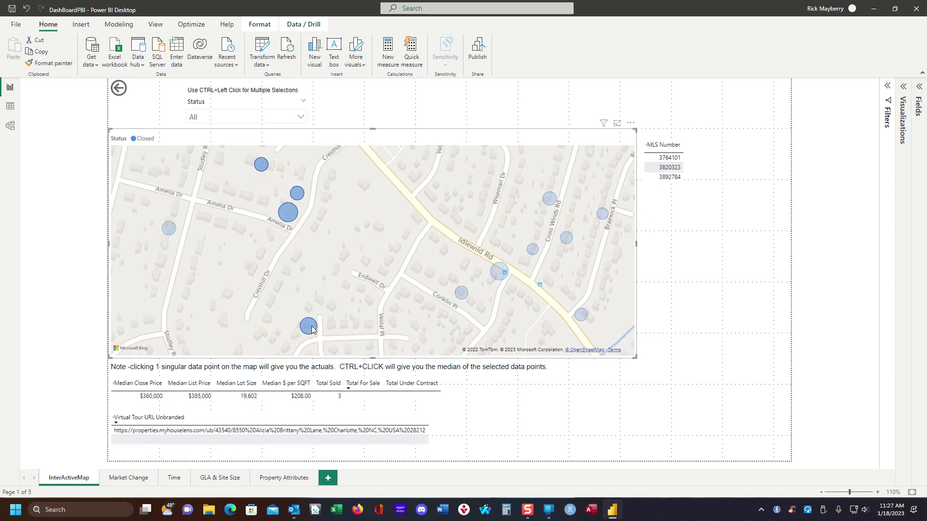
ctrl+click(167, 229)
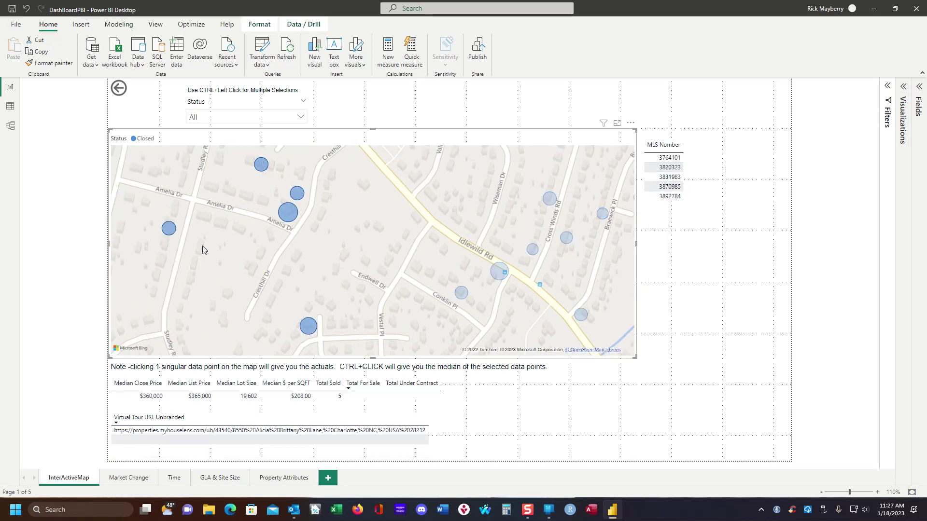
ctrl+click(460, 292)
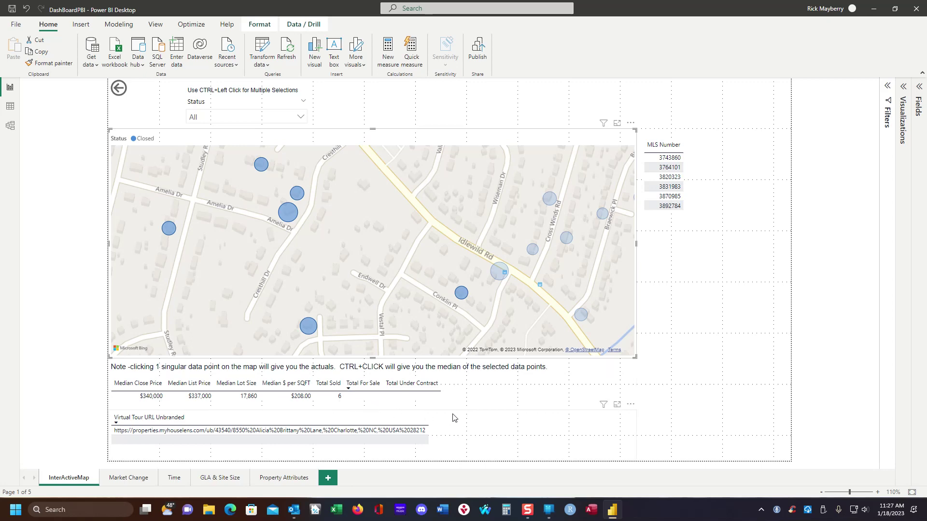
click(546, 418)
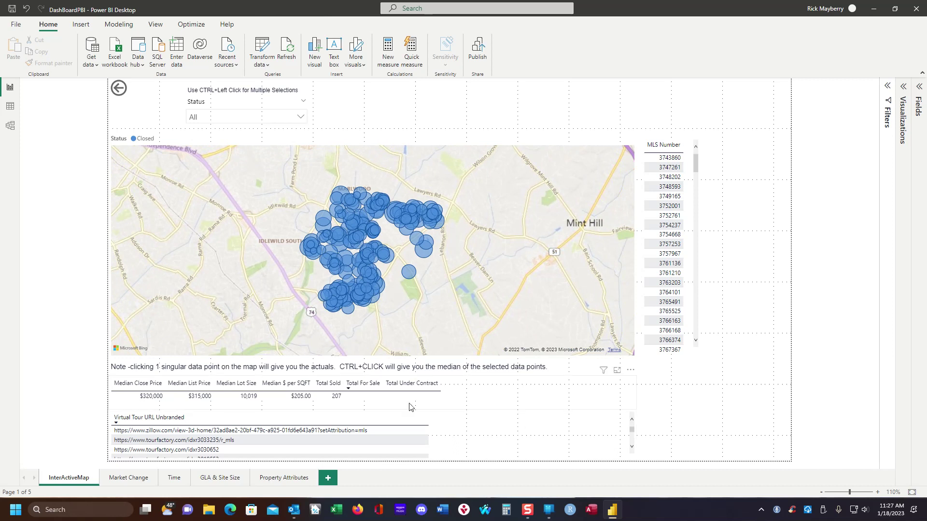
Step: On the Market Change page, start the Date Range at 1/31/2022 to show 126 sales
click(129, 478)
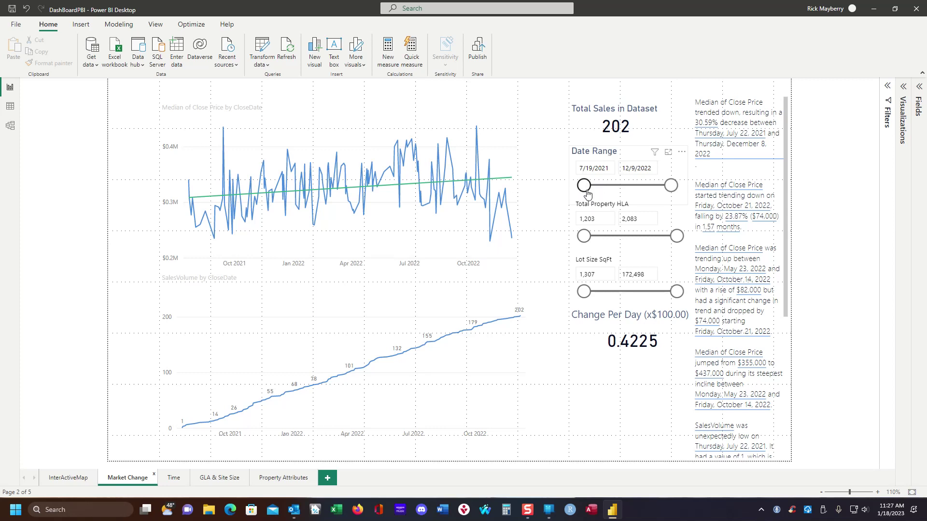
drag(586, 190, 621, 187)
drag(621, 187, 621, 187)
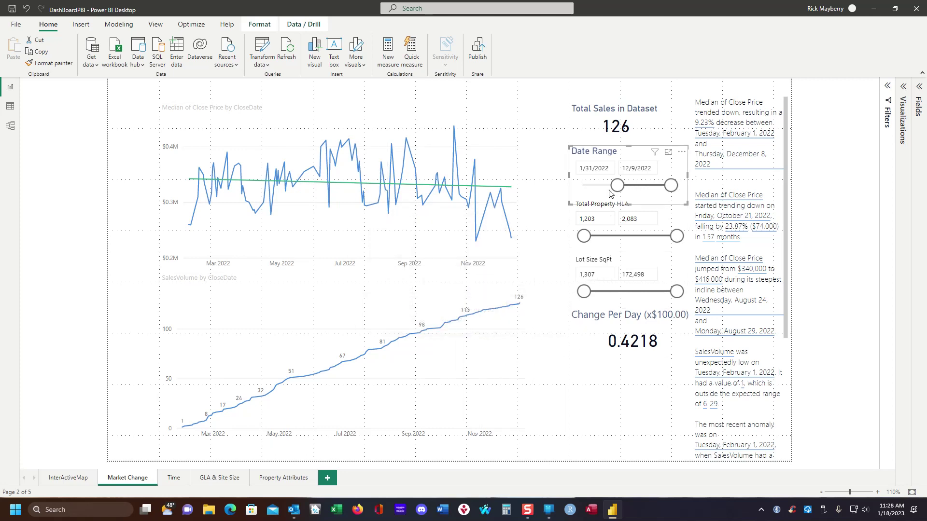
Step: Narrow Total Property HLA to a 1,846 maximum, reset it, and extend dates back to 7/22/2021
click(589, 240)
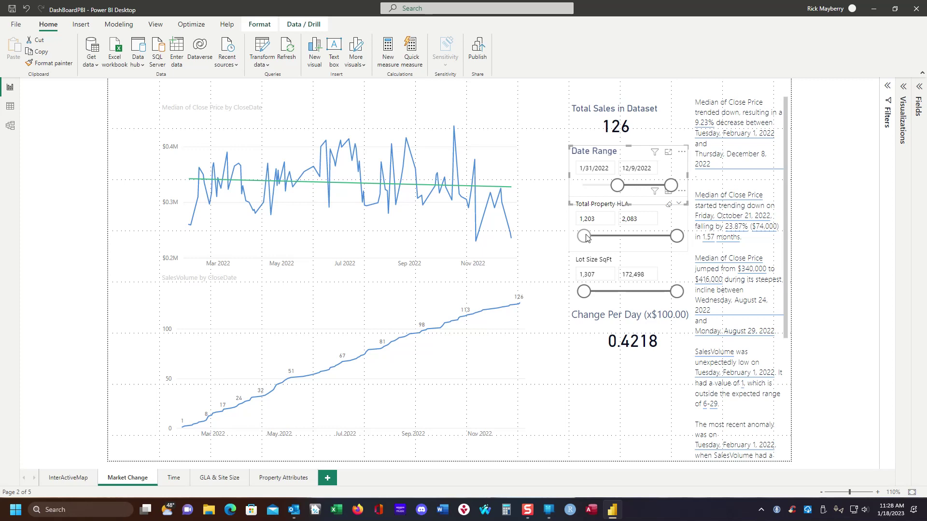
drag(587, 237, 612, 235)
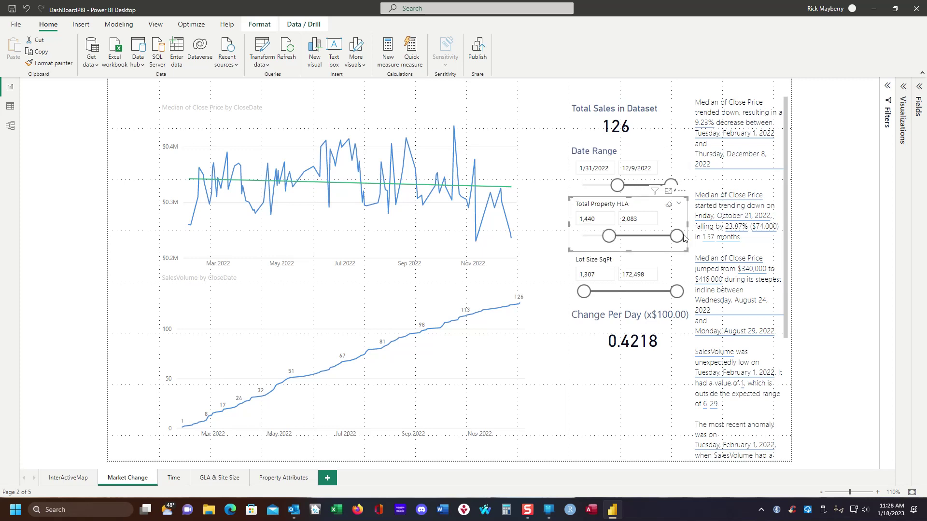
drag(670, 240, 645, 239)
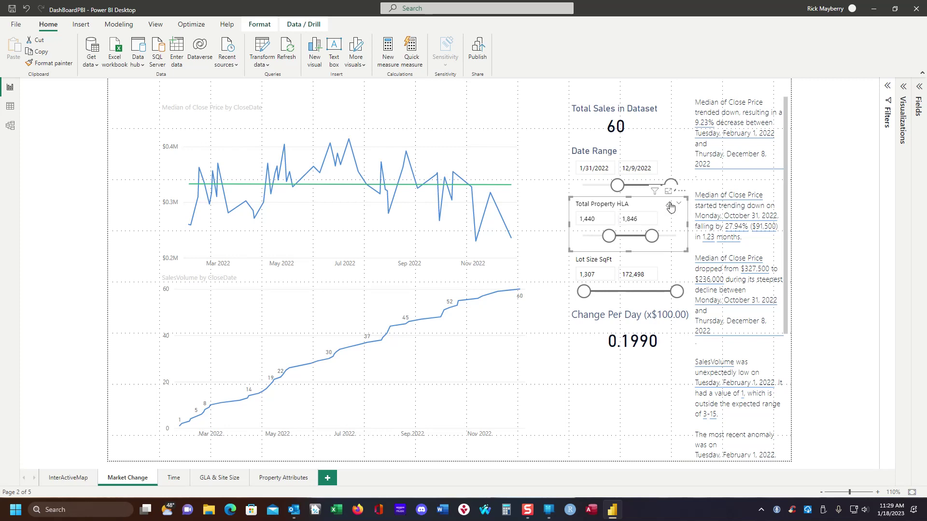
click(670, 207)
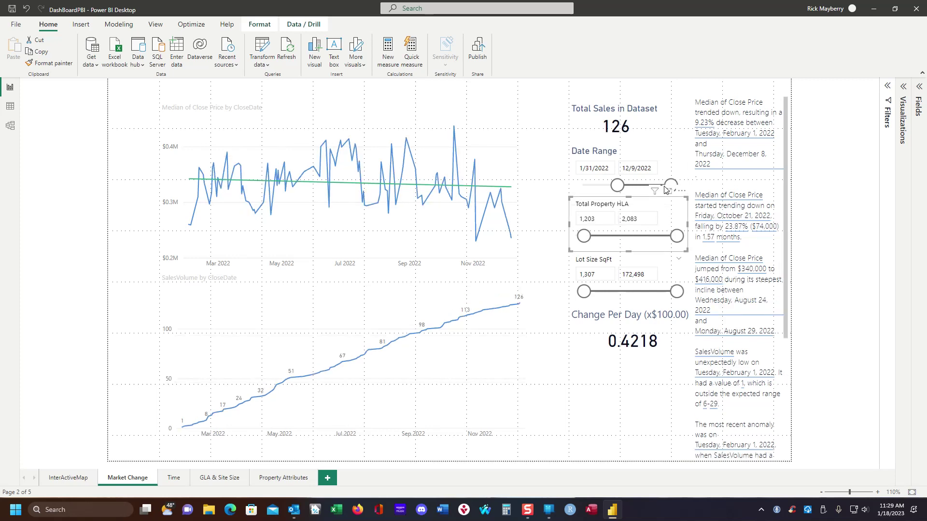
drag(618, 186, 582, 185)
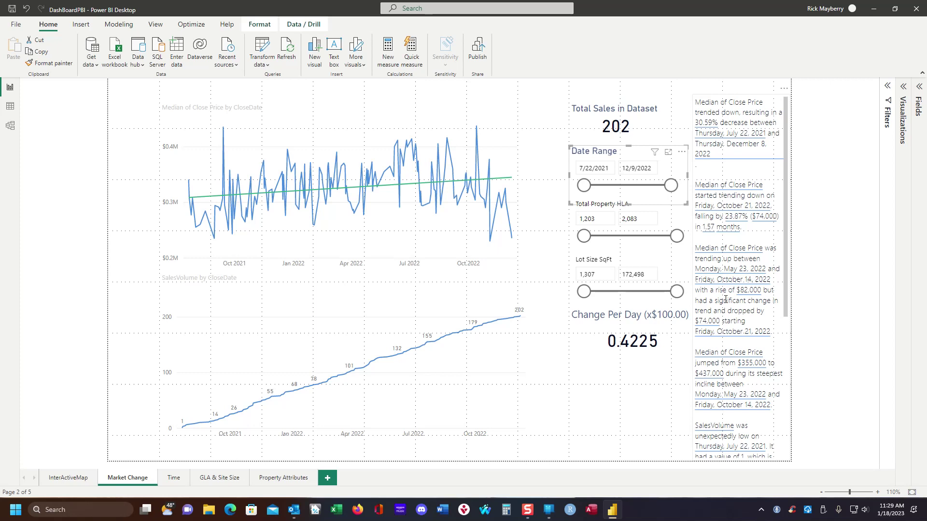
Step: Narrow the Lot Size SqFt range, check the narrative, then restore it to 1,307–170,721
mouse_move(584, 291)
mouse_down()
mouse_move(613, 292)
mouse_move(585, 296)
mouse_up()
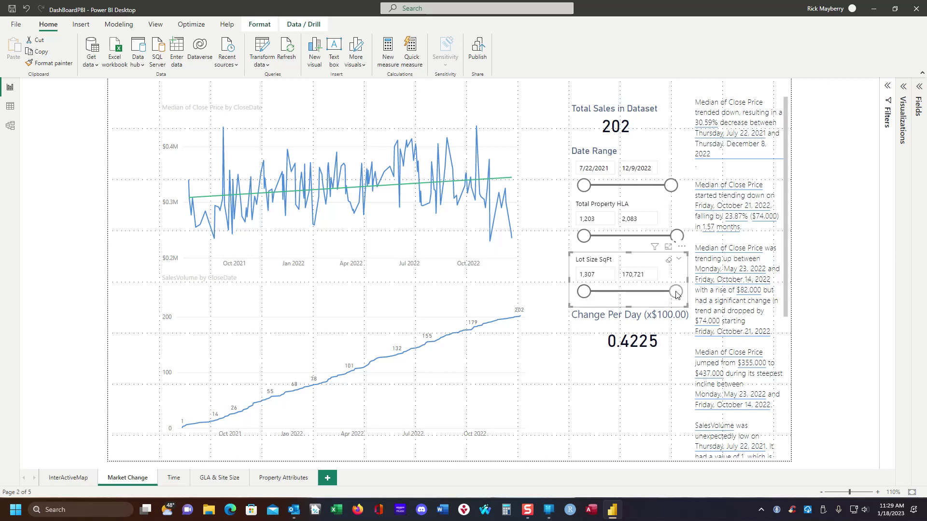
drag(676, 292, 610, 292)
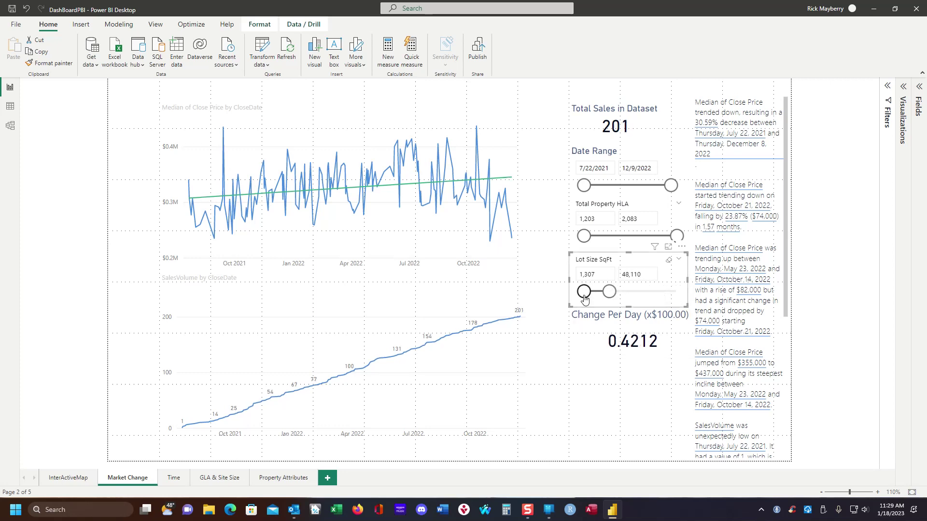
drag(584, 292, 594, 297)
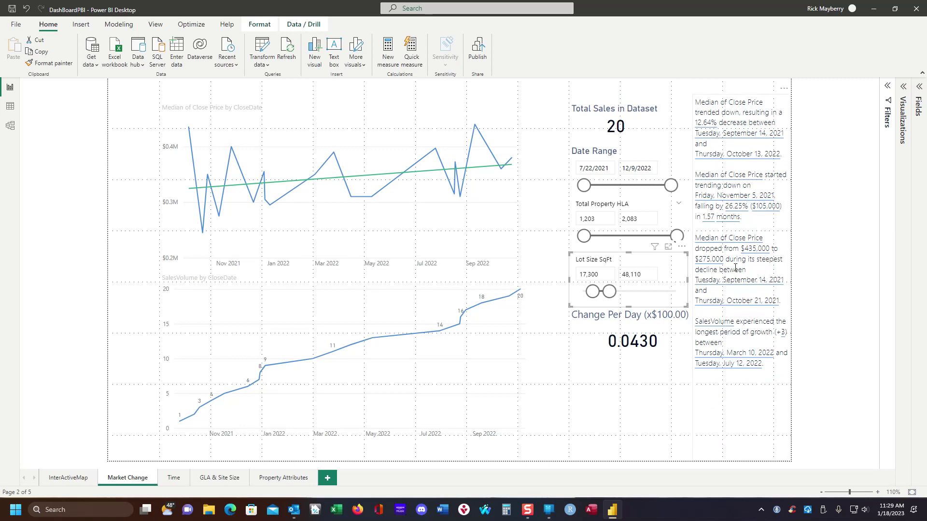
click(776, 364)
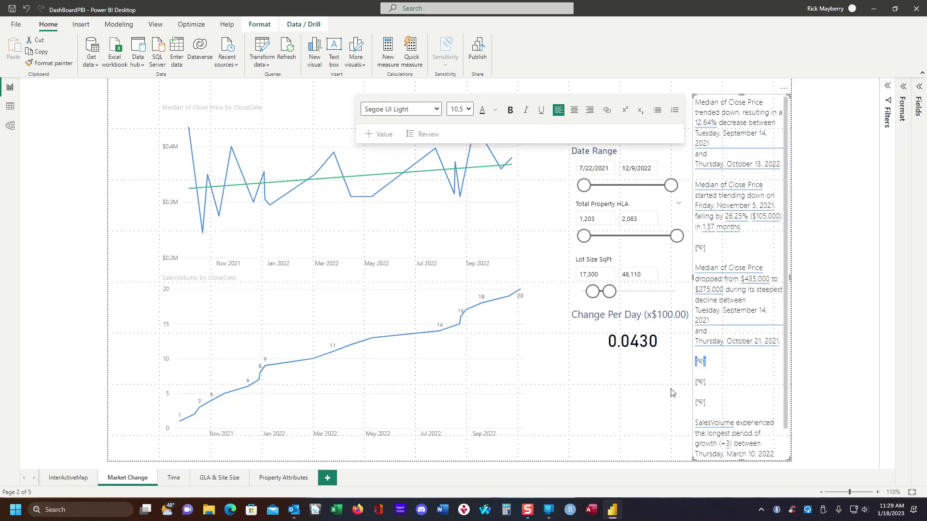
click(661, 399)
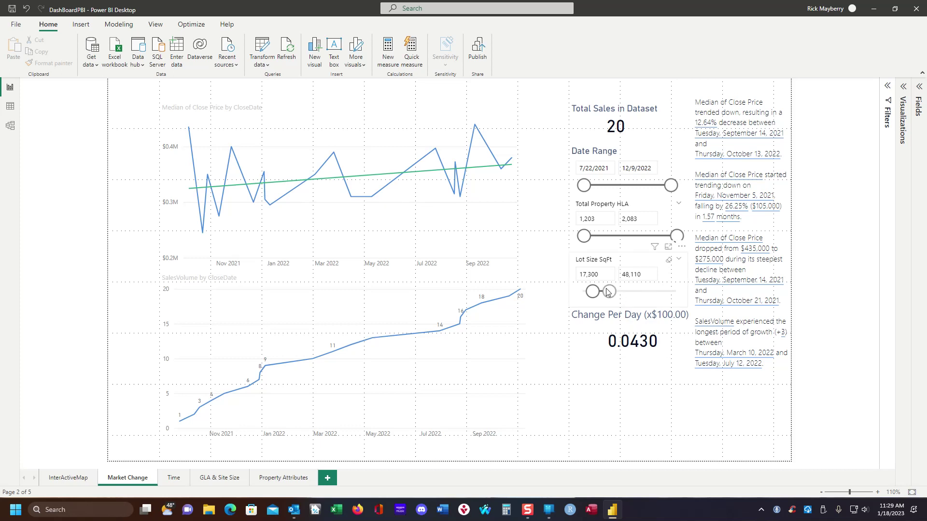
drag(610, 291, 676, 291)
drag(593, 292, 555, 303)
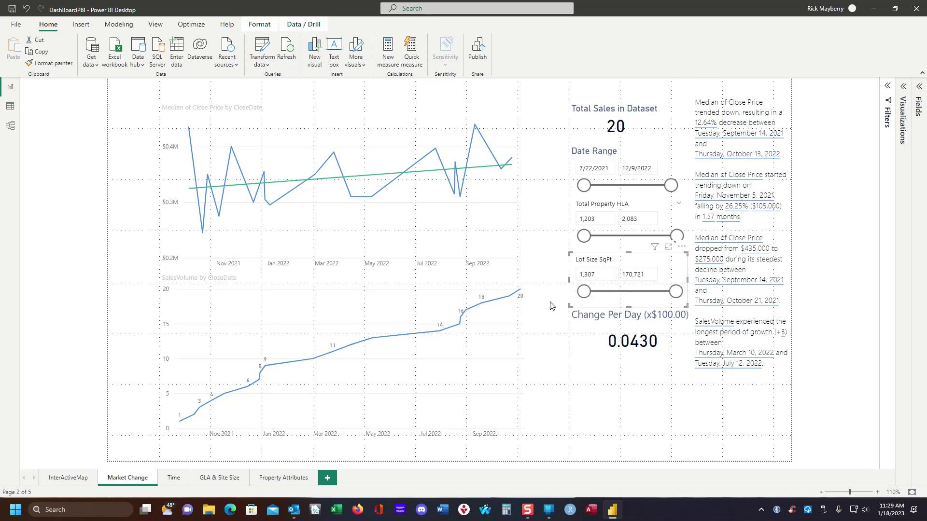
Step: On the Time page, start listing contracts at 12/21/2021, closings at 5/6/2022, and cap lot size area at 1.48
click(172, 484)
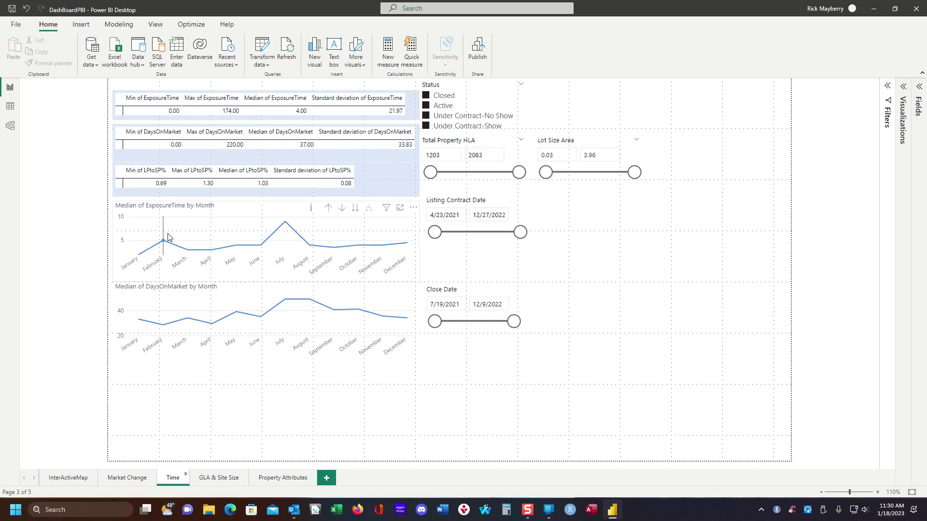
mouse_move(379, 255)
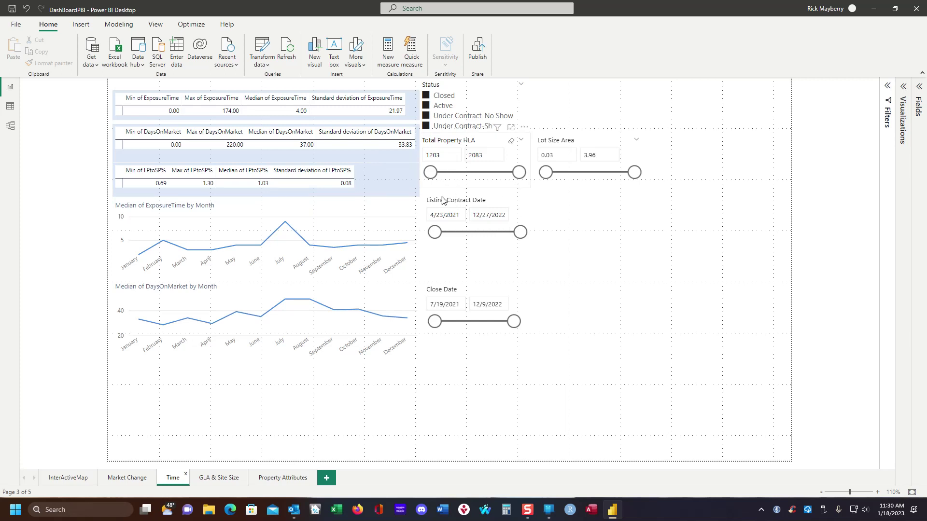
drag(433, 240, 471, 236)
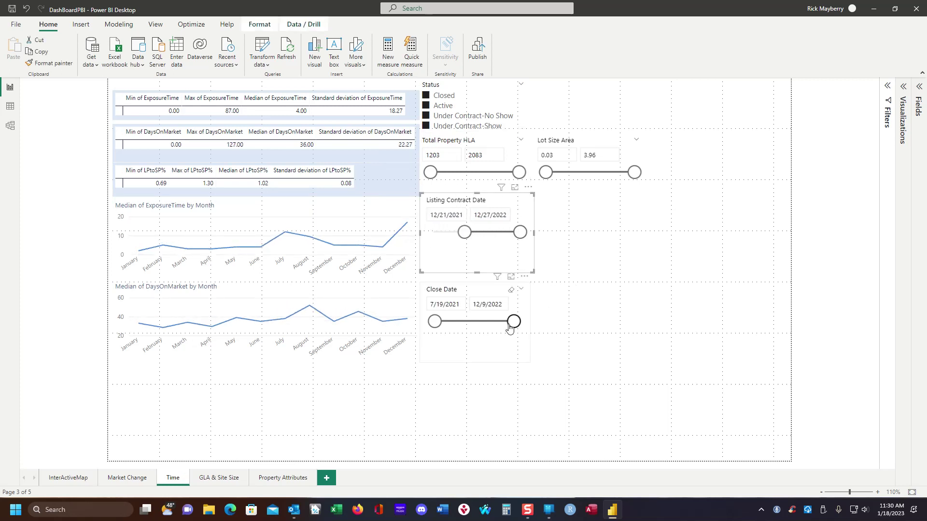
drag(435, 322, 480, 323)
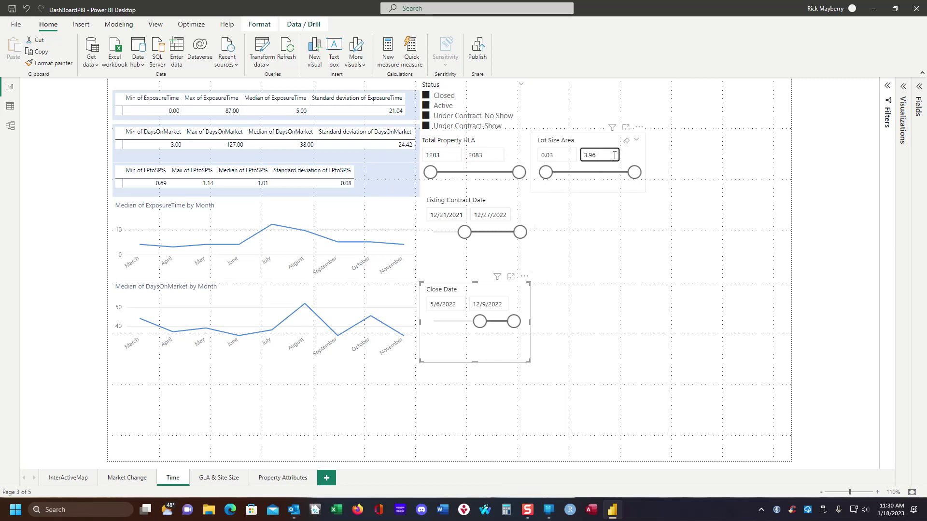
drag(634, 173, 578, 172)
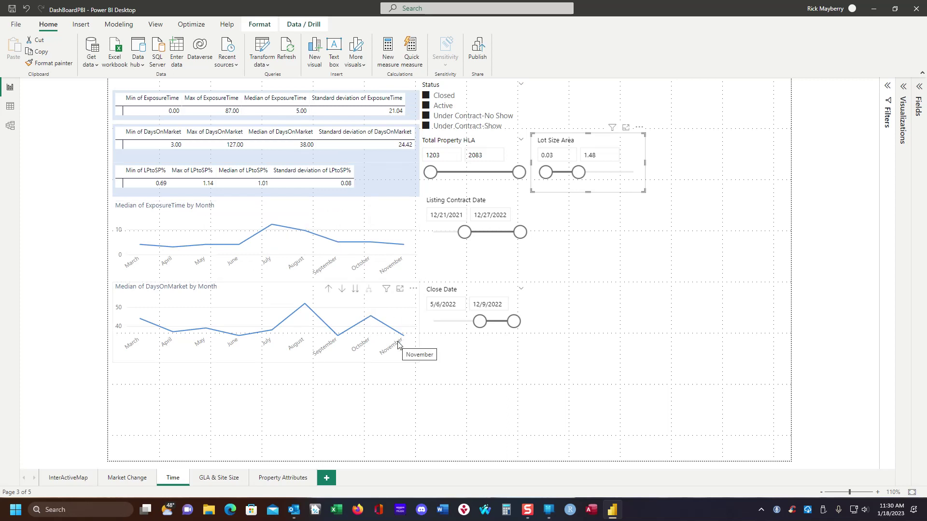
click(221, 478)
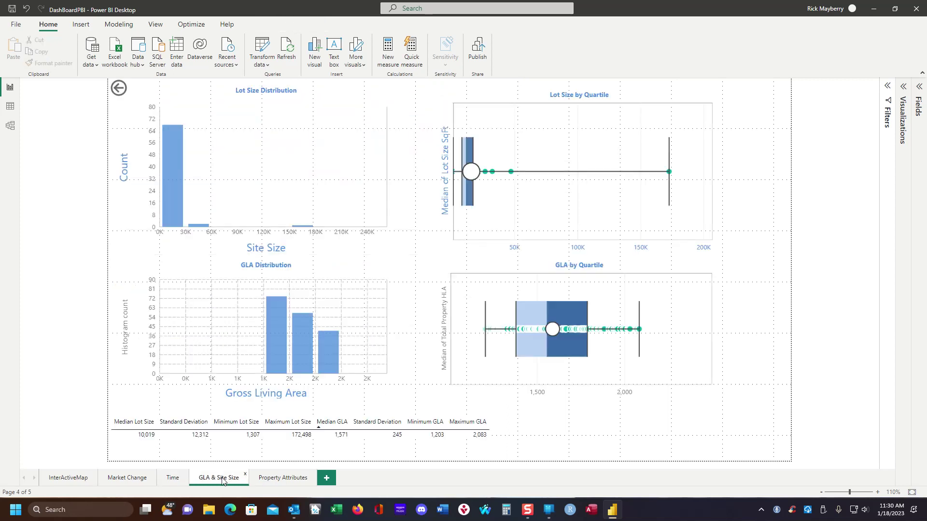
Step: Review the GLA & Site Size charts, then move on to the Property Attributes pie charts
mouse_move(283, 319)
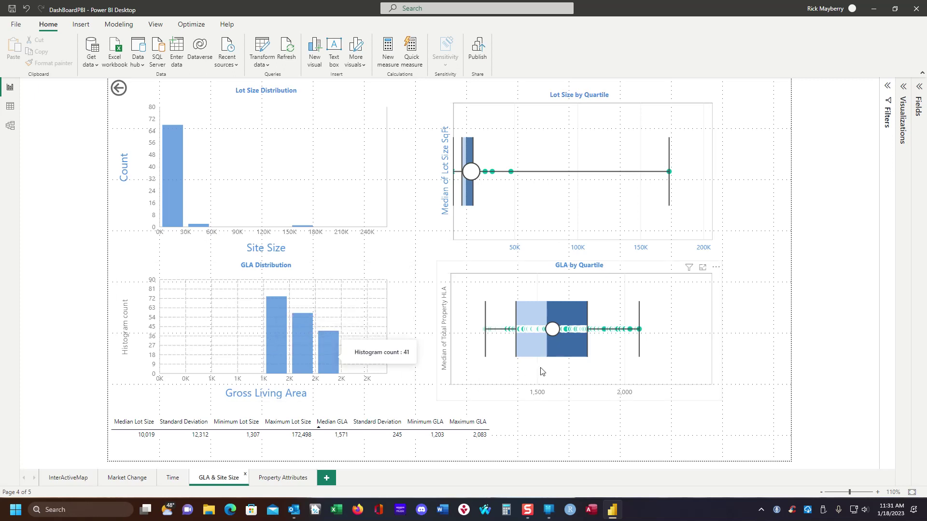
mouse_move(550, 331)
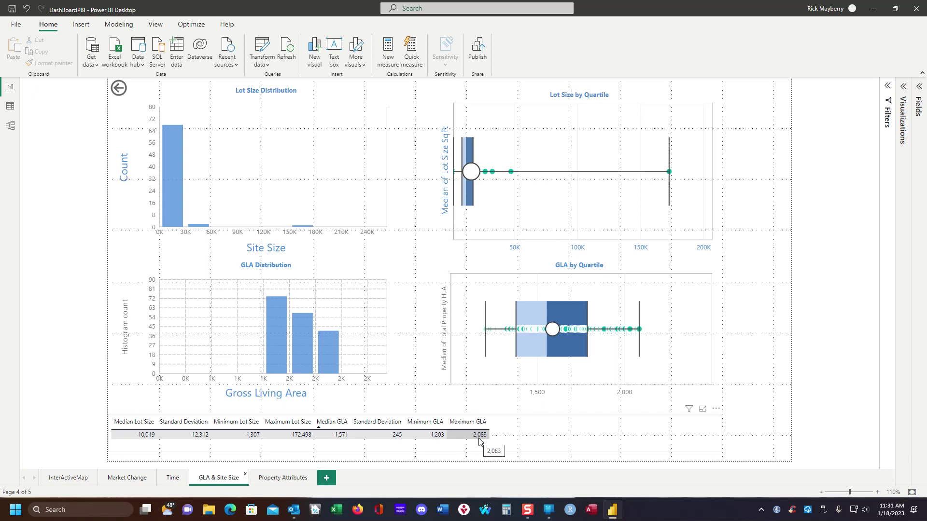
click(294, 480)
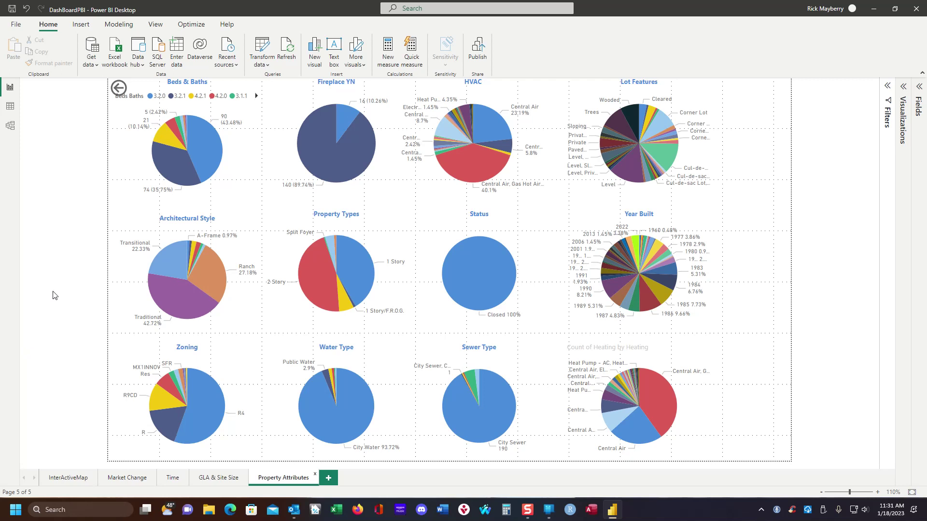
mouse_move(205, 147)
mouse_move(214, 280)
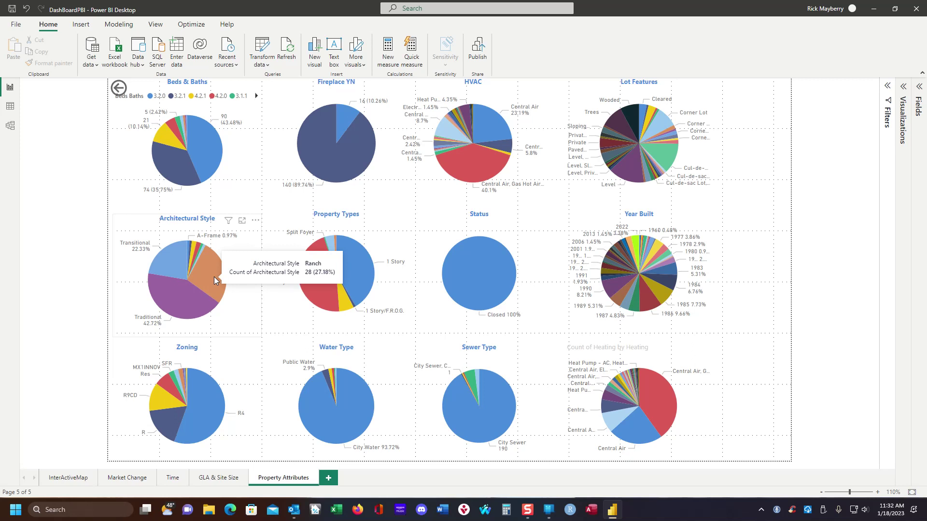
click(213, 277)
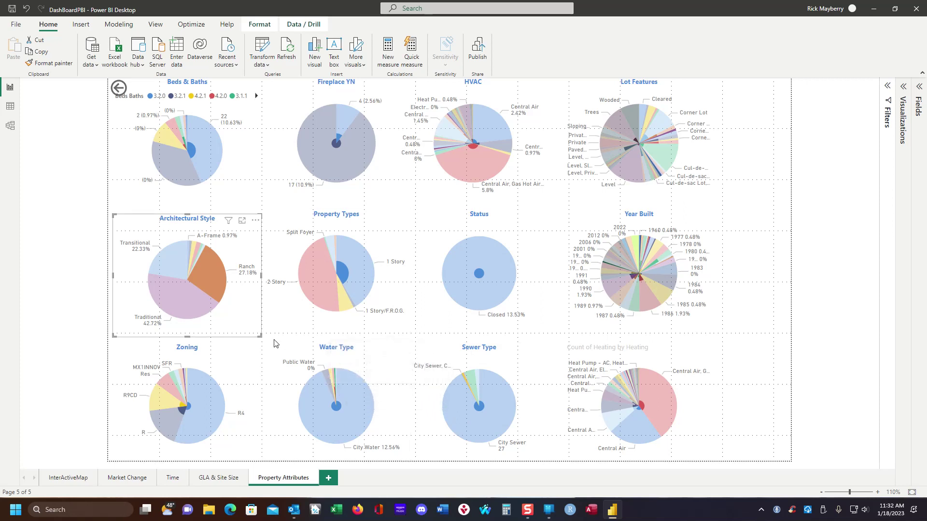
click(255, 314)
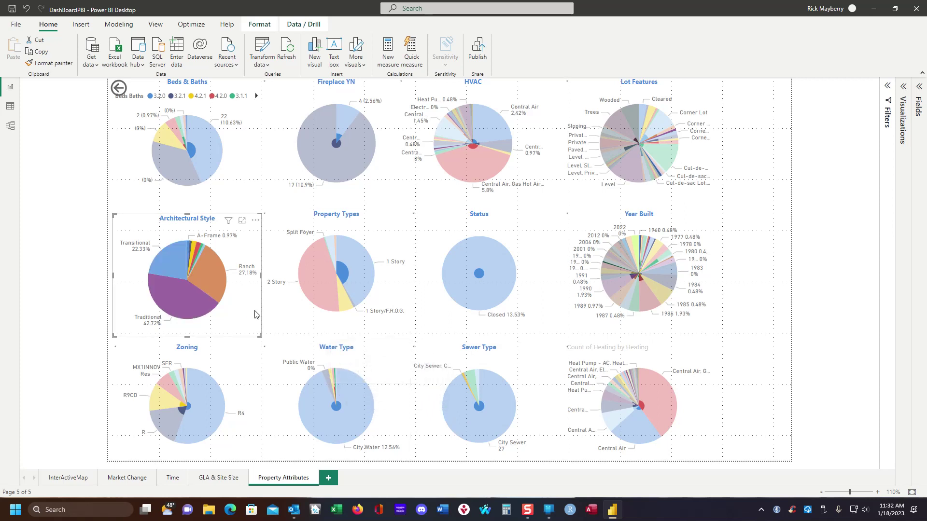
click(290, 323)
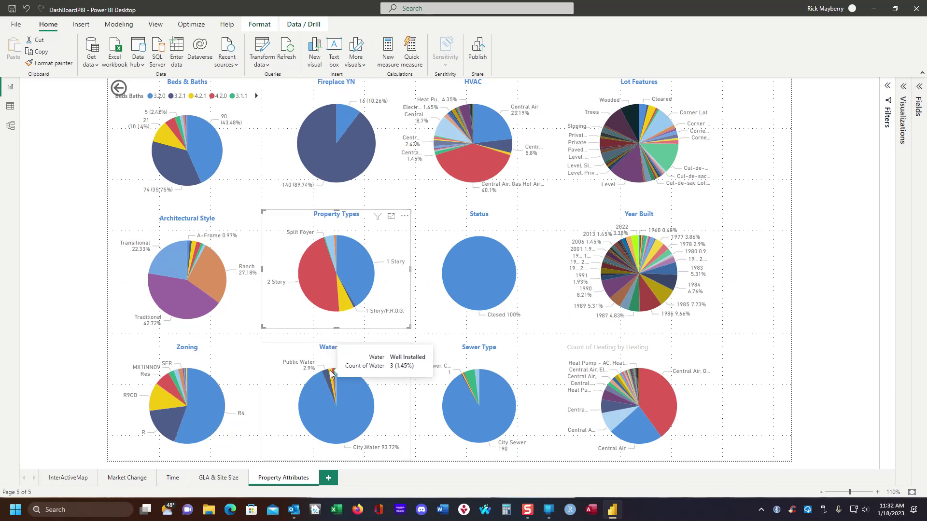
click(331, 373)
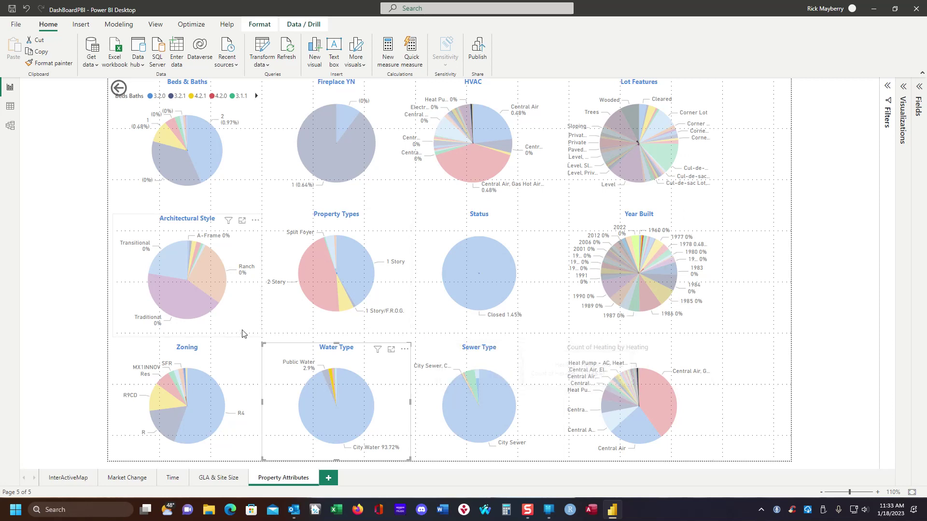
click(266, 326)
click(270, 368)
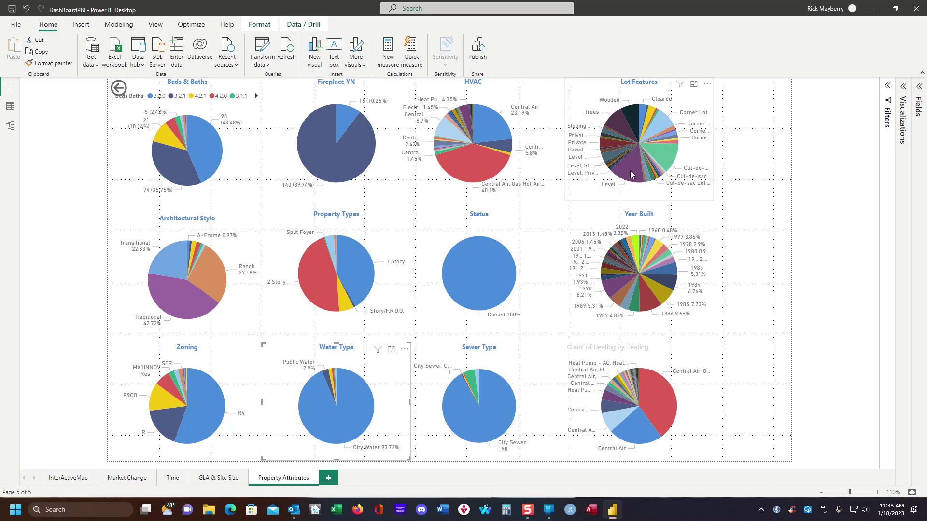
mouse_move(631, 171)
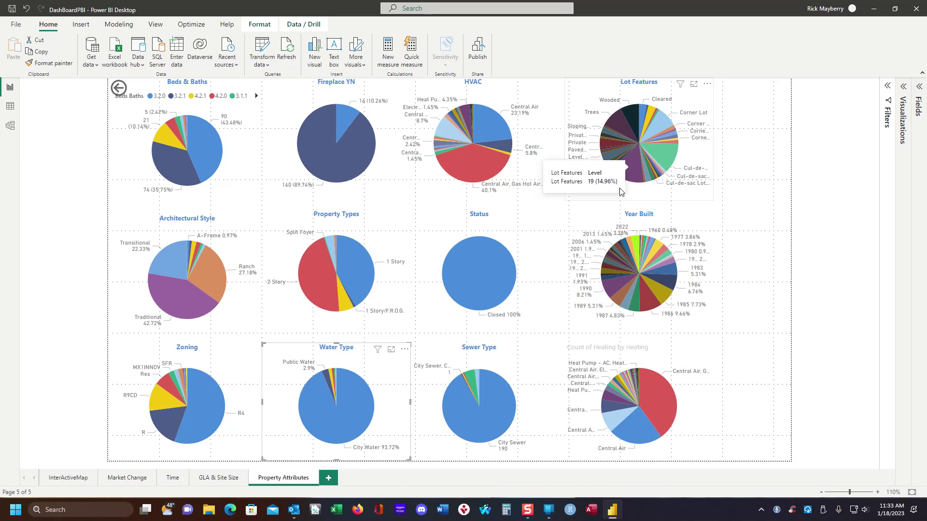